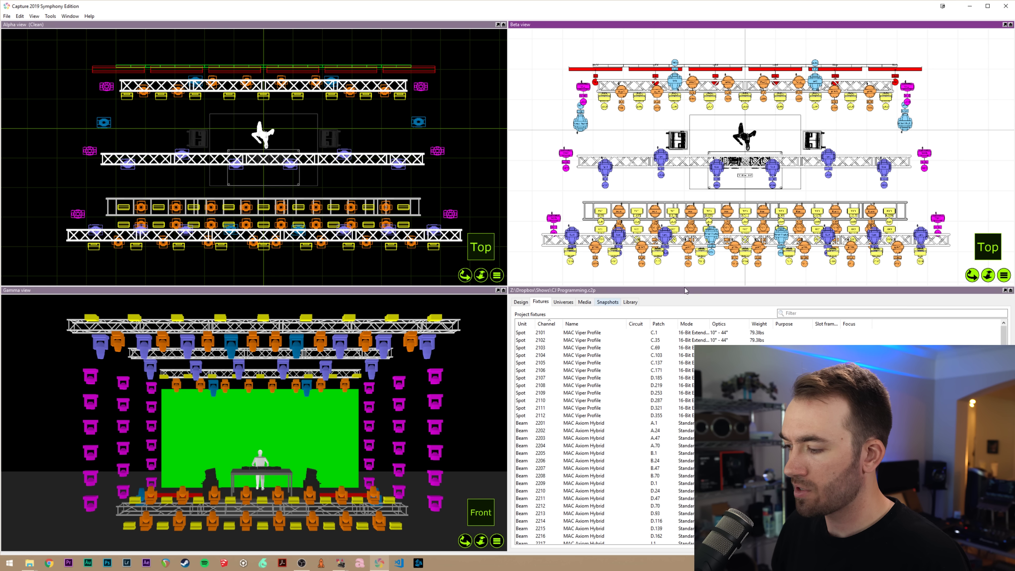
# - Examine the project's full fixture list with its channels, names, patch addresses and modes, and locate channel 2101 in the plot views
pyautogui.click(1006, 291)
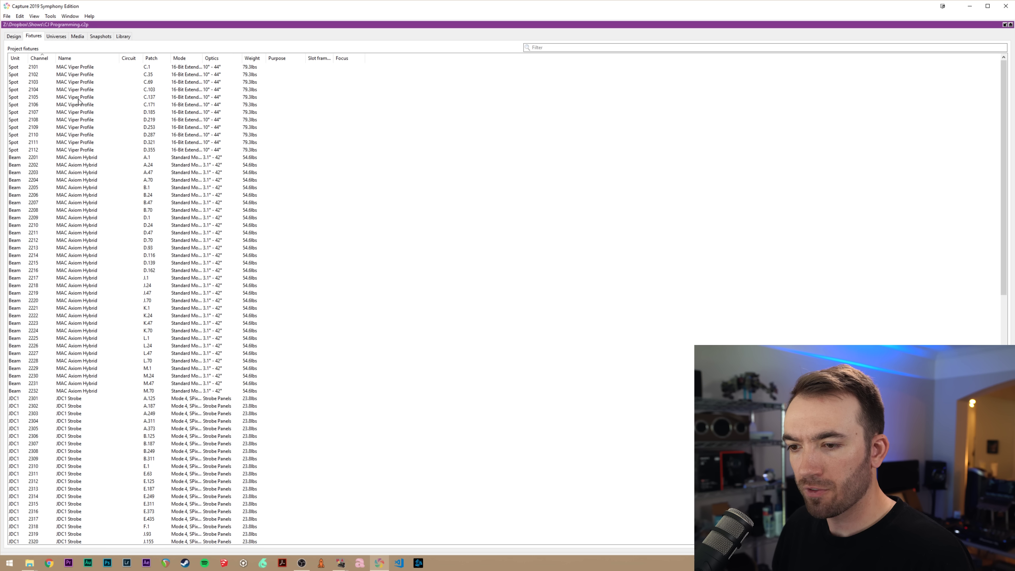
pyautogui.scroll(-13, 75, 105)
pyautogui.scroll(-8, 73, 107)
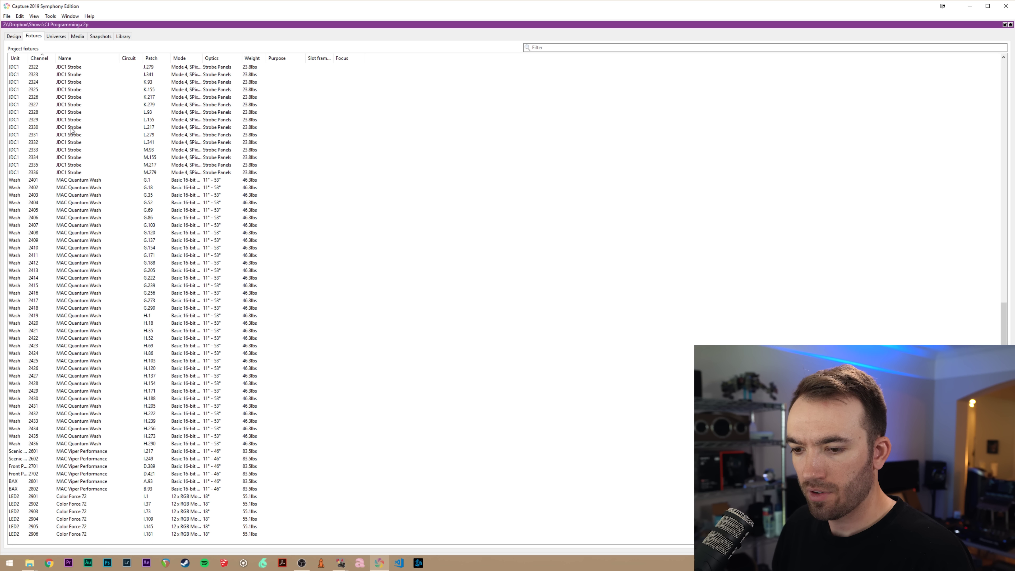
pyautogui.scroll(13, 68, 132)
pyautogui.scroll(9, 66, 136)
pyautogui.click(37, 68)
pyautogui.click(37, 70)
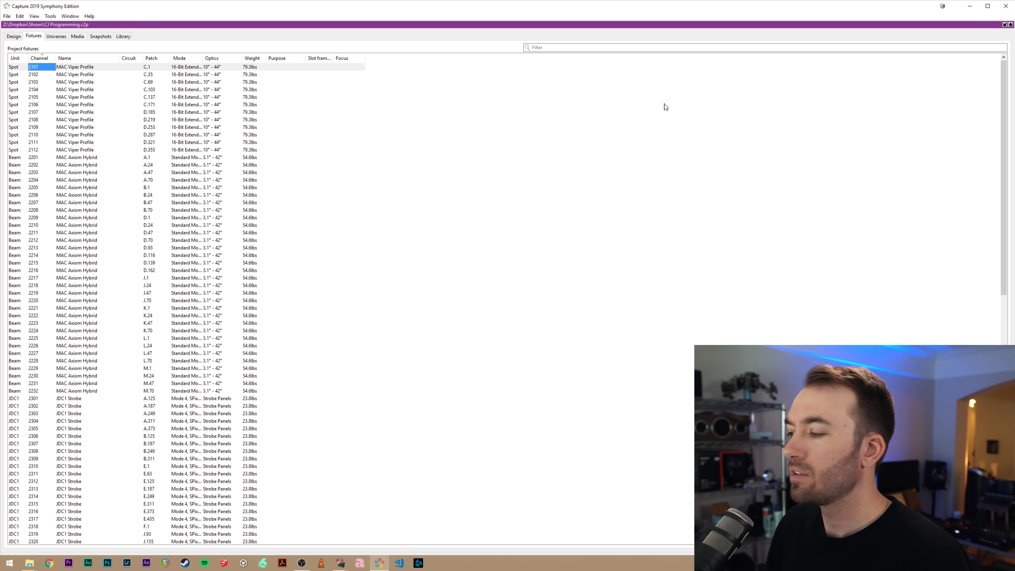
pyautogui.click(1005, 24)
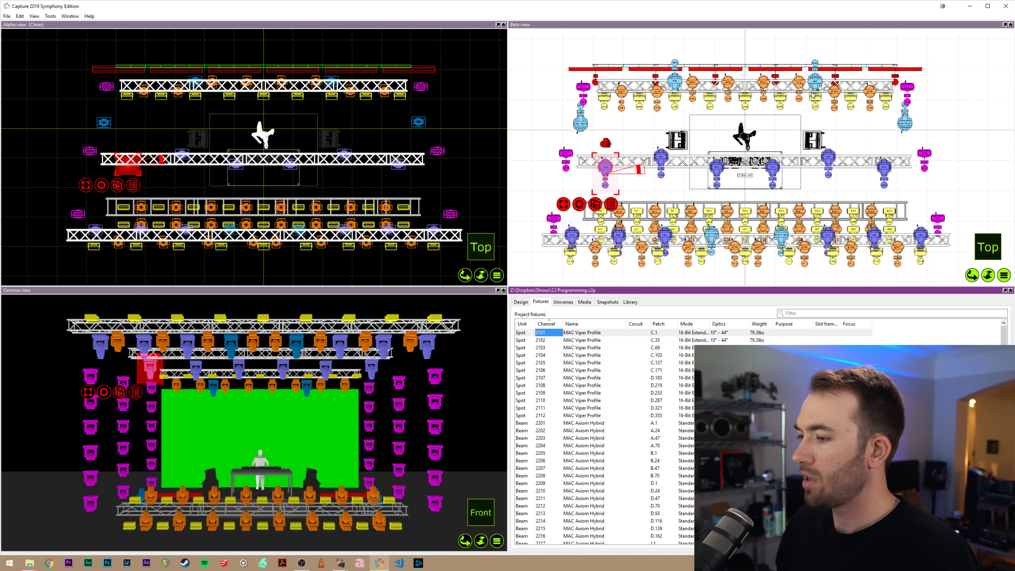
pyautogui.click(246, 307)
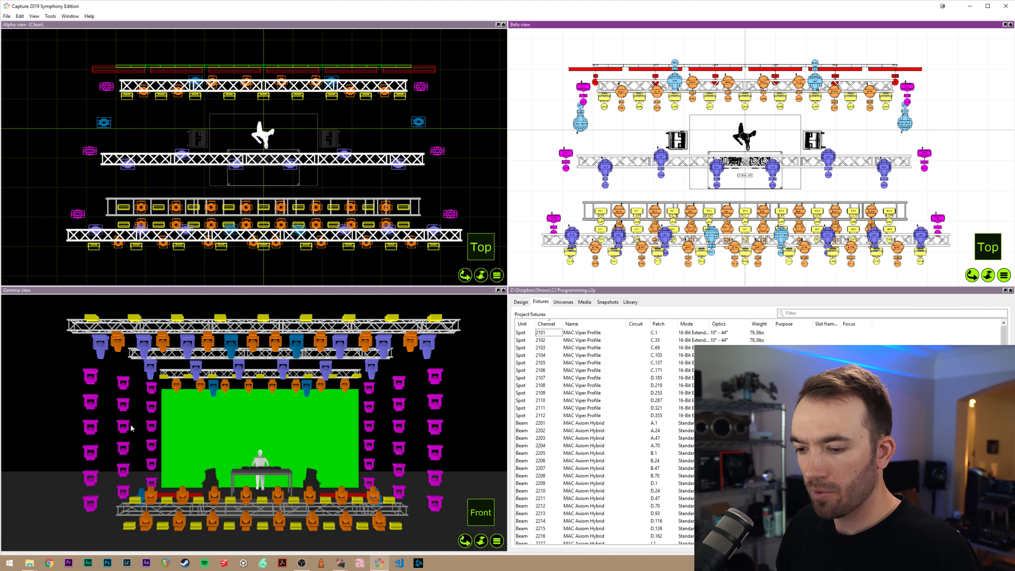
pyautogui.moveTo(132, 428); pyautogui.dragTo(250, 409)
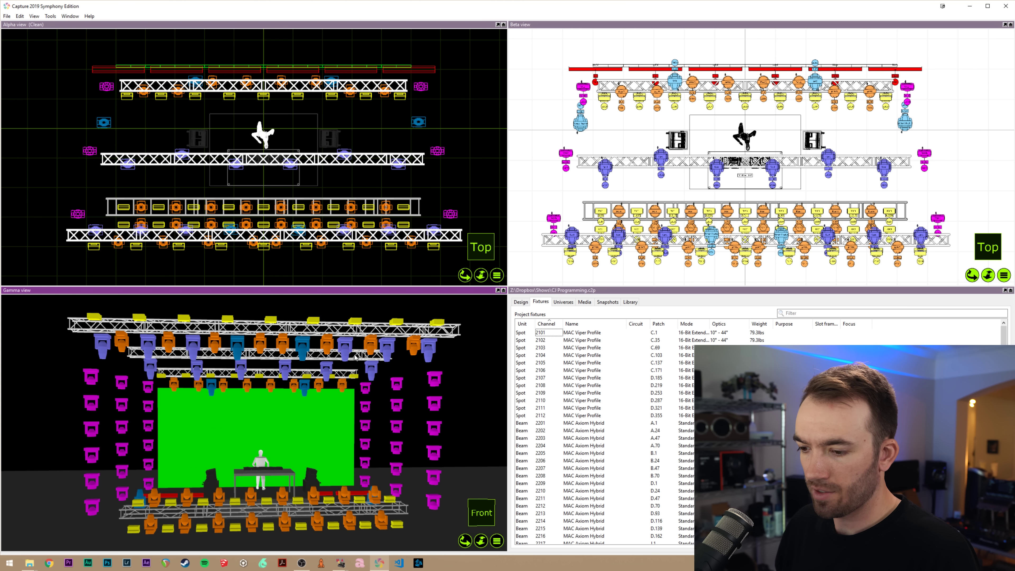
pyautogui.moveTo(206, 420)
pyautogui.mouseDown()
pyautogui.moveTo(264, 419)
pyautogui.moveTo(205, 420)
pyautogui.mouseUp()
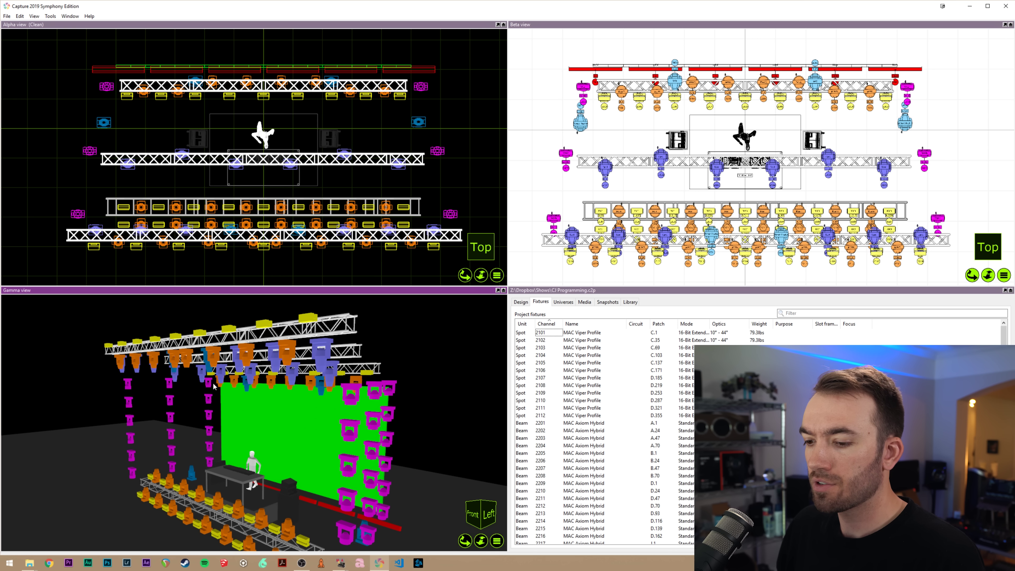
pyautogui.moveTo(214, 387); pyautogui.dragTo(229, 401)
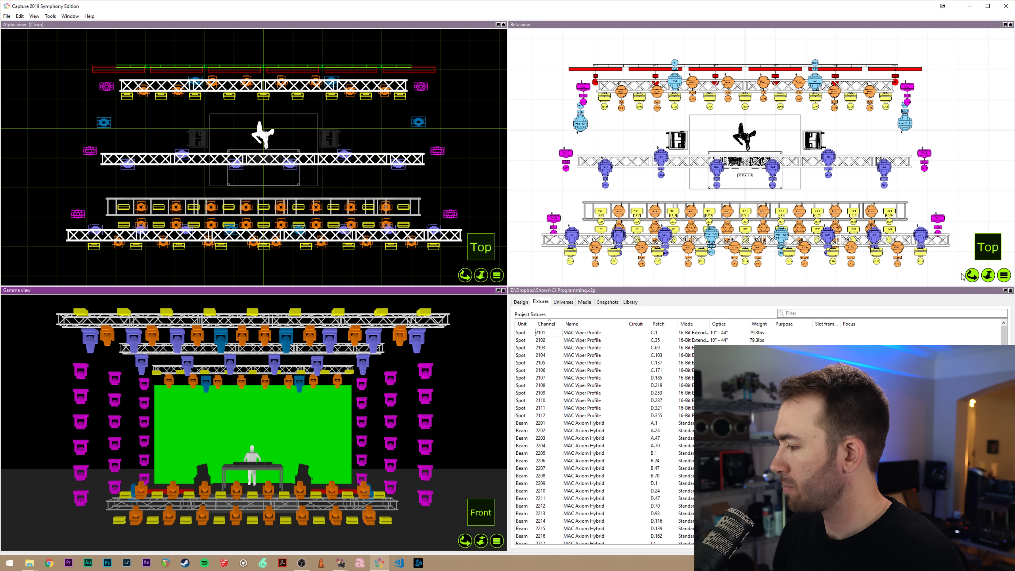
pyautogui.click(983, 144)
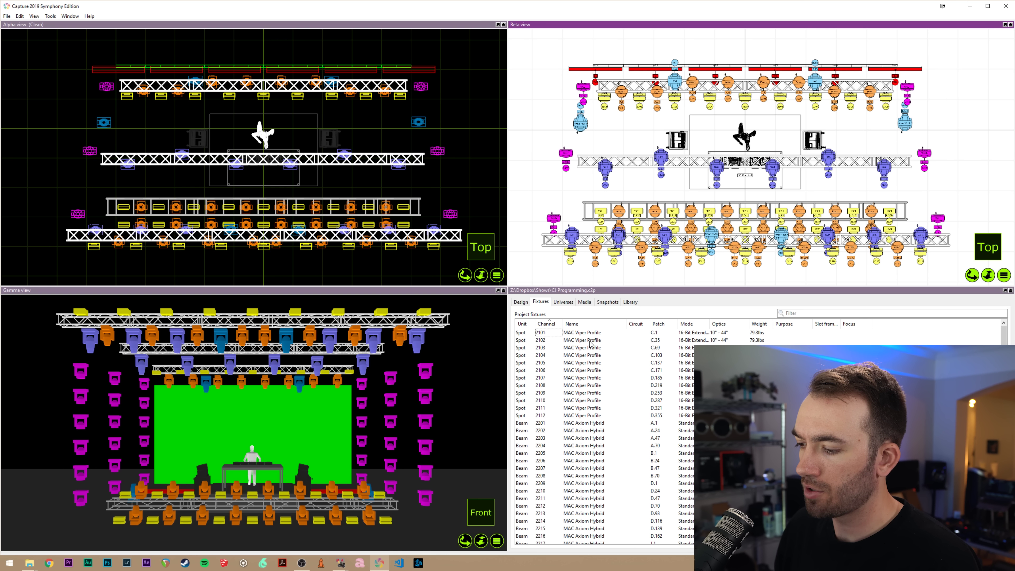
# - Select all project fixtures, from MAC Viper Profile channel 2101 through Color Force 72 channel 2906
pyautogui.click(580, 338)
pyautogui.scroll(-20, 588, 368)
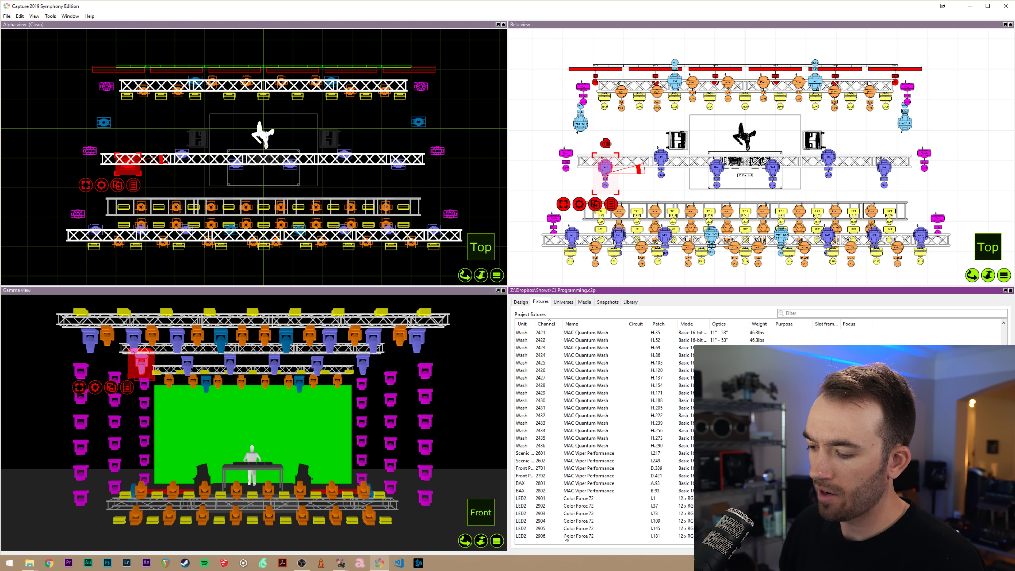
pyautogui.keyDown('shift'); pyautogui.click(565, 536); pyautogui.keyUp('shift')
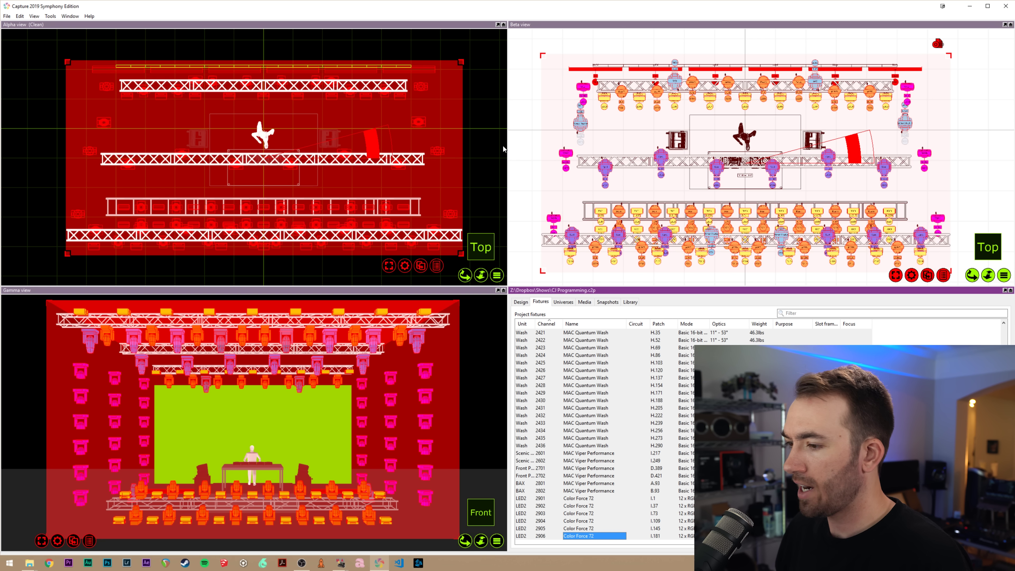
# - Start a fixture data export to an XML file named Capture Demo on the Desktop
pyautogui.click(7, 16)
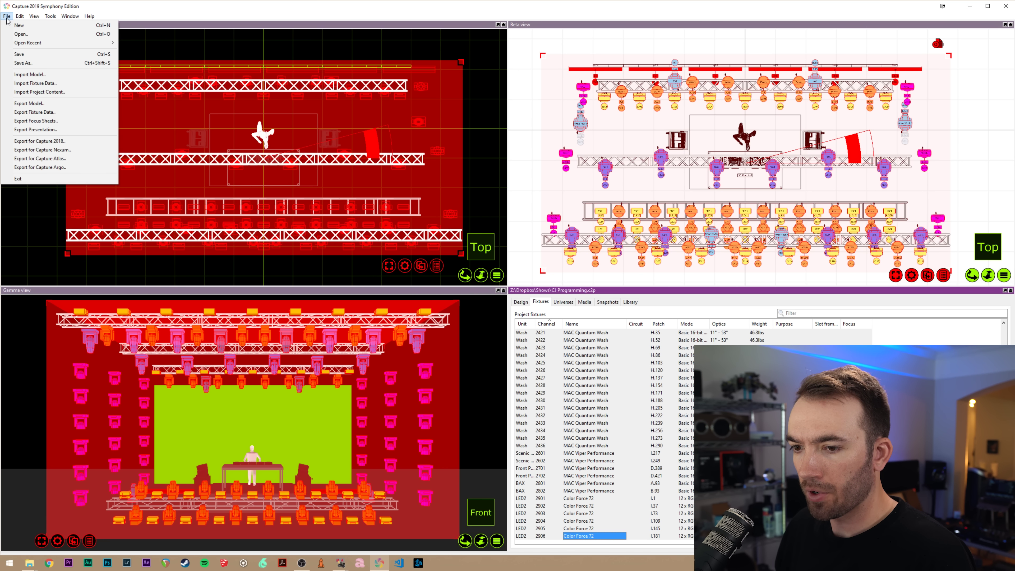
pyautogui.click(46, 112)
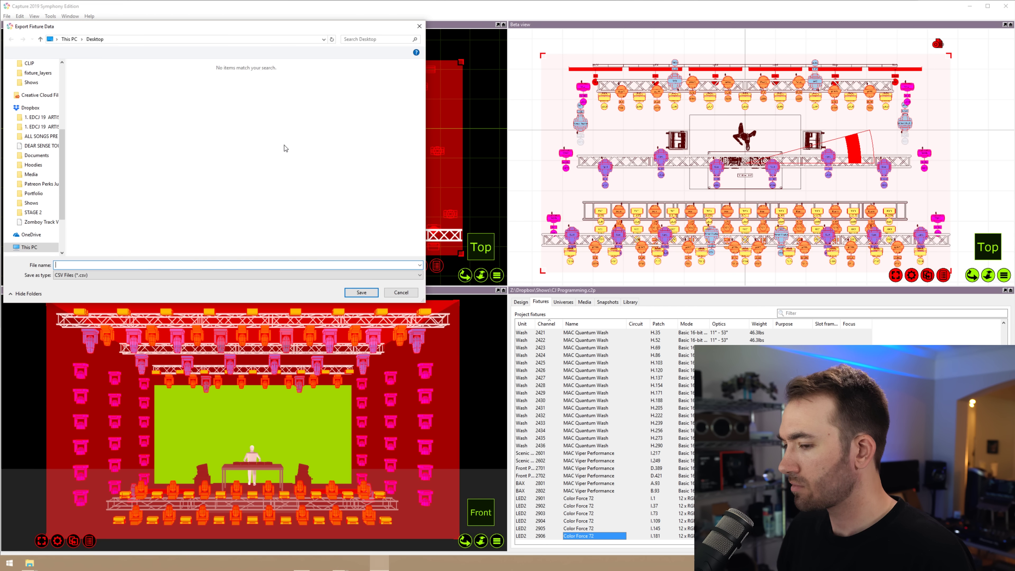
pyautogui.moveTo(118, 33); pyautogui.dragTo(455, 96)
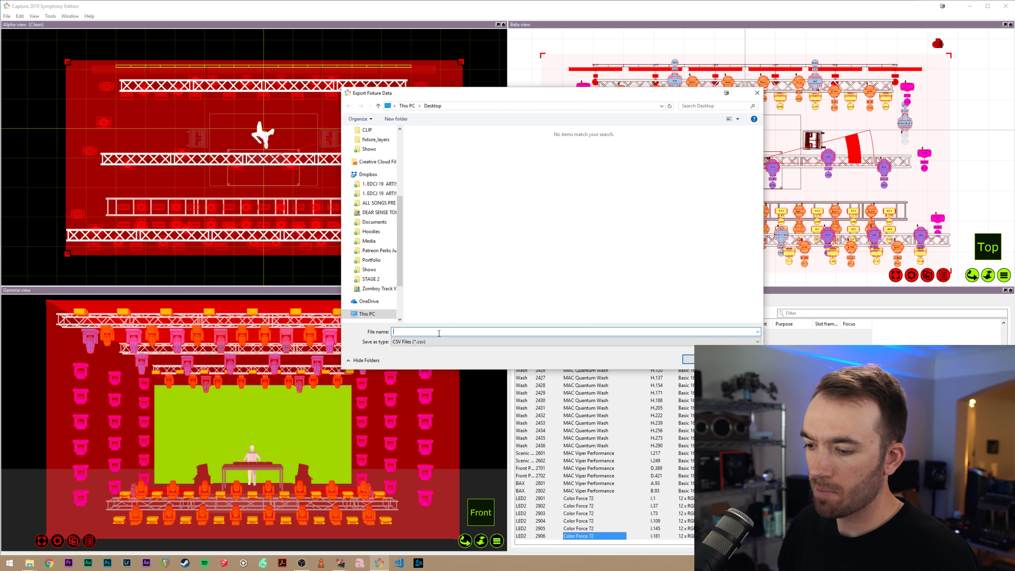
pyautogui.click(423, 342)
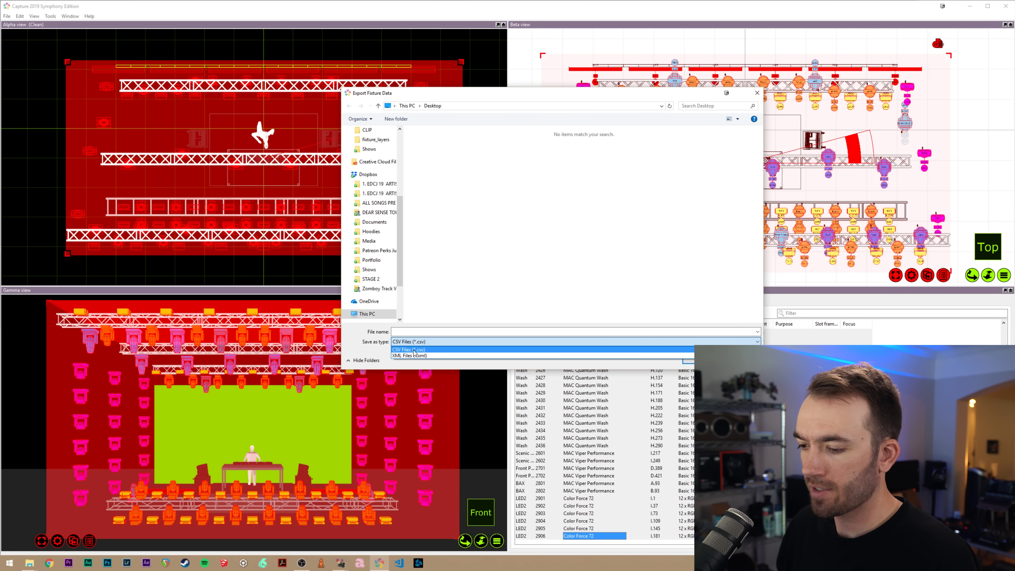
pyautogui.click(412, 355)
pyautogui.click(425, 331)
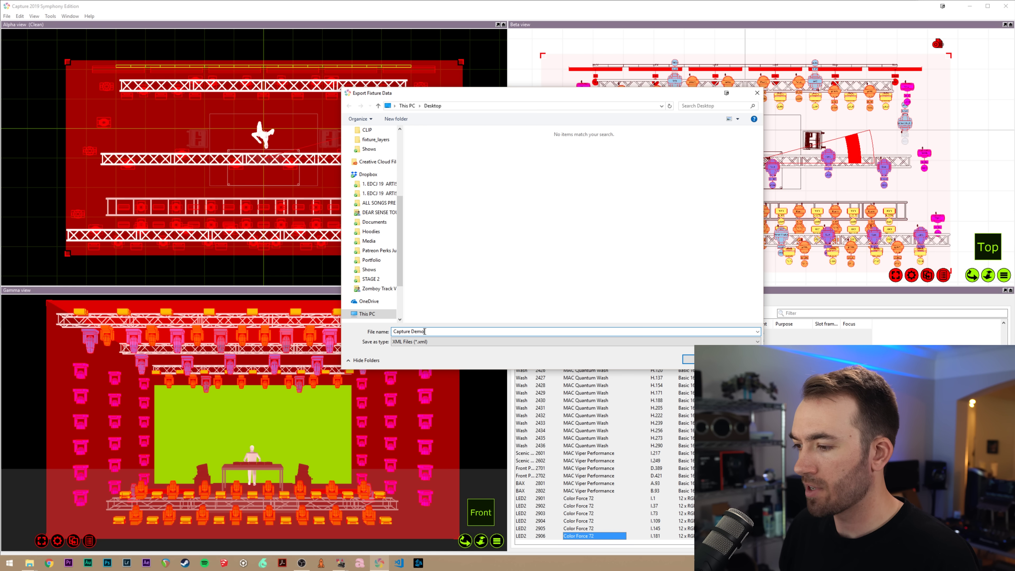
pyautogui.press('Return')
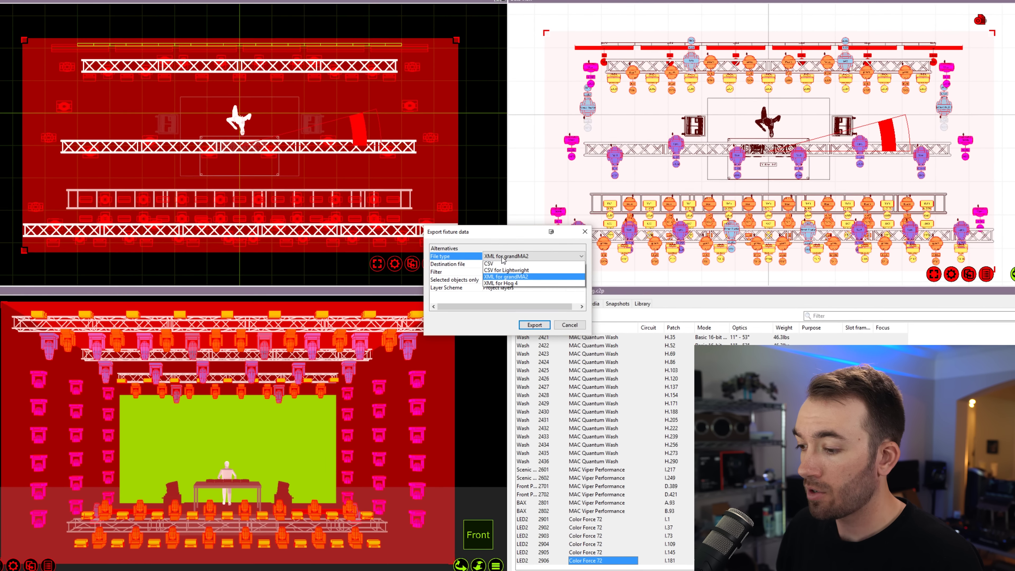
# - Set the export file type to XML for grandMA2, without a filter, and limit it to selected objects only
pyautogui.click(504, 262)
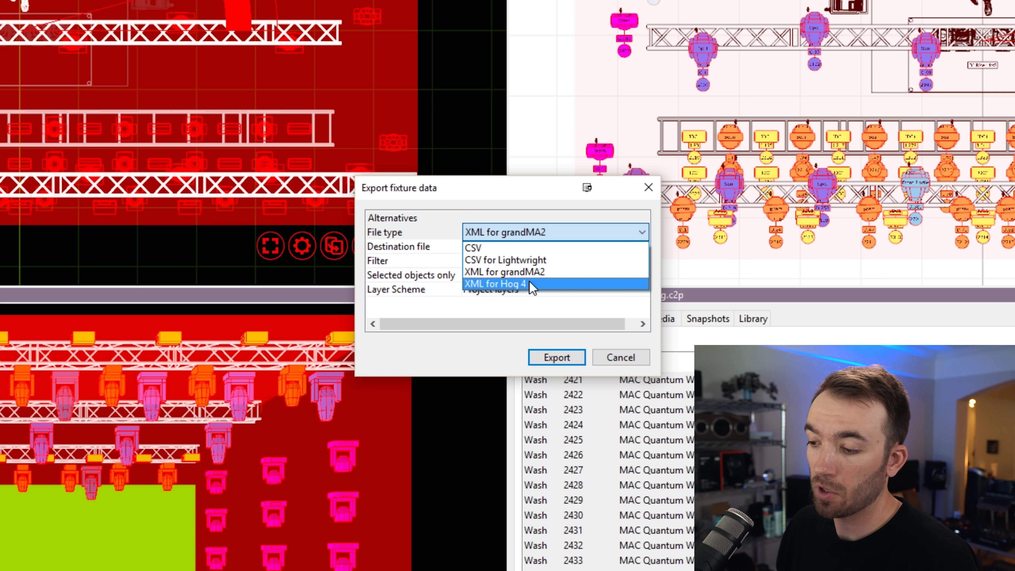
pyautogui.click(528, 272)
pyautogui.click(528, 261)
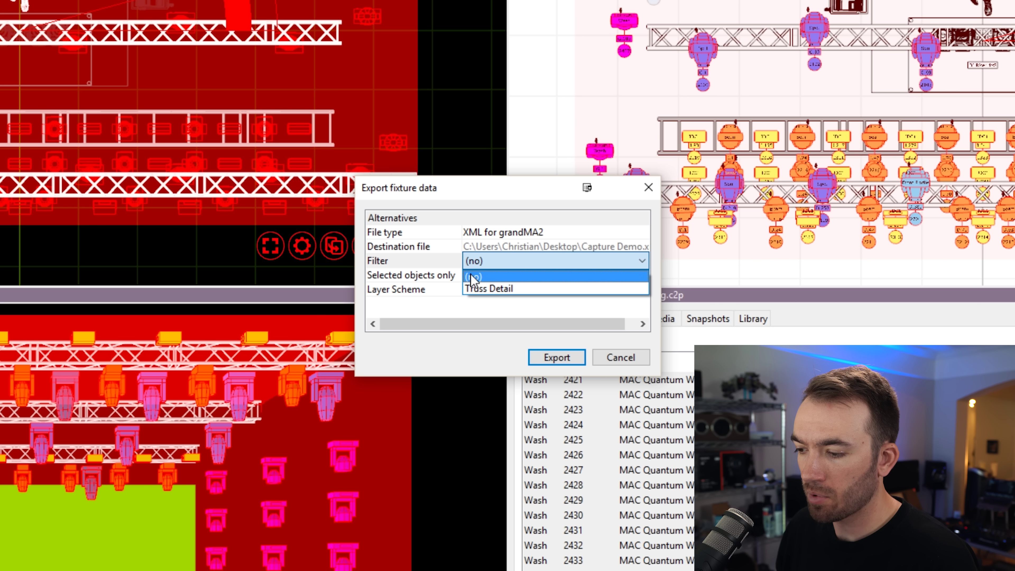
pyautogui.click(423, 265)
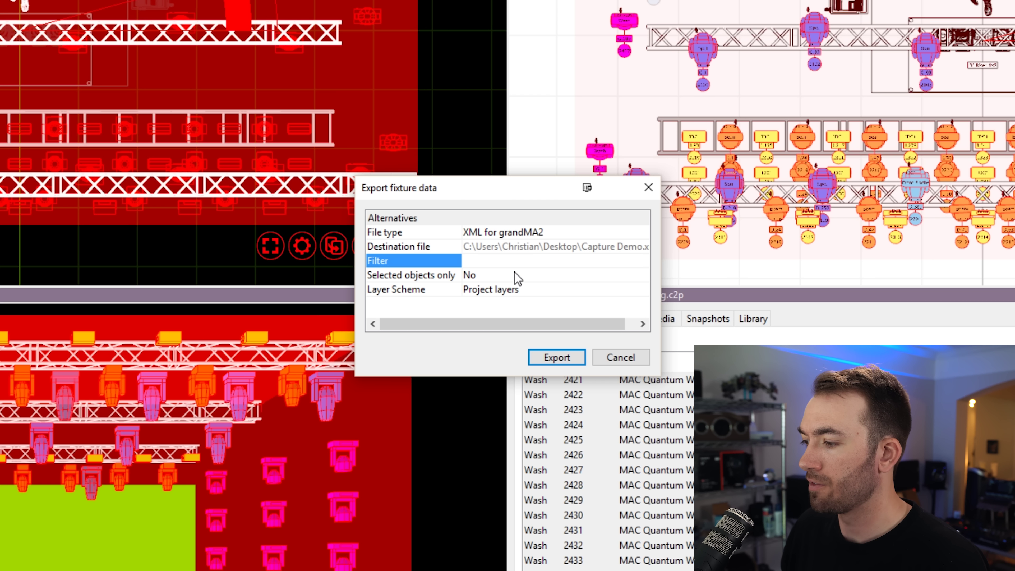
pyautogui.click(472, 275)
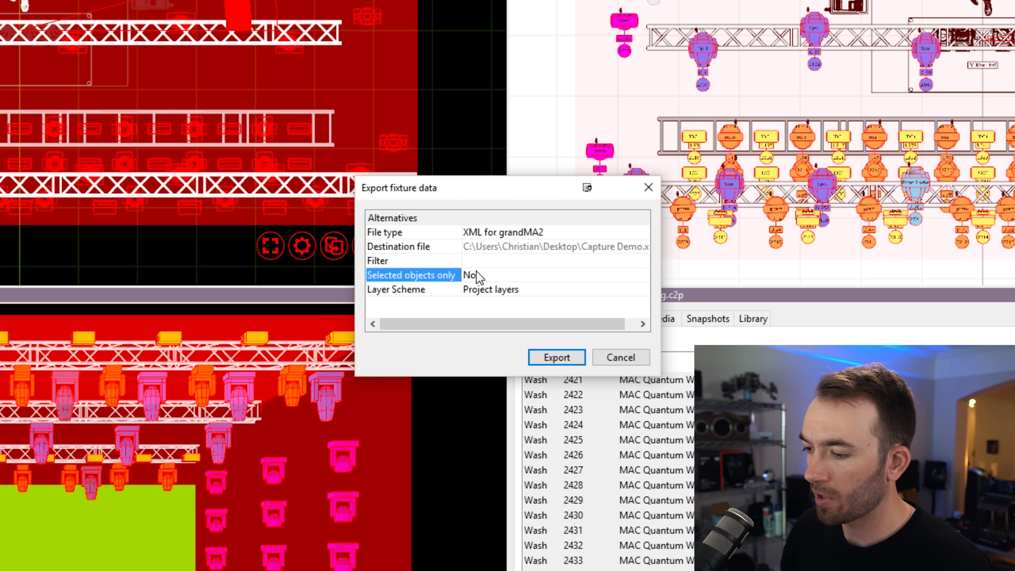
pyautogui.click(473, 275)
# - Compare the layer scheme options, set the scheme to Project layers and run the export
pyautogui.click(482, 291)
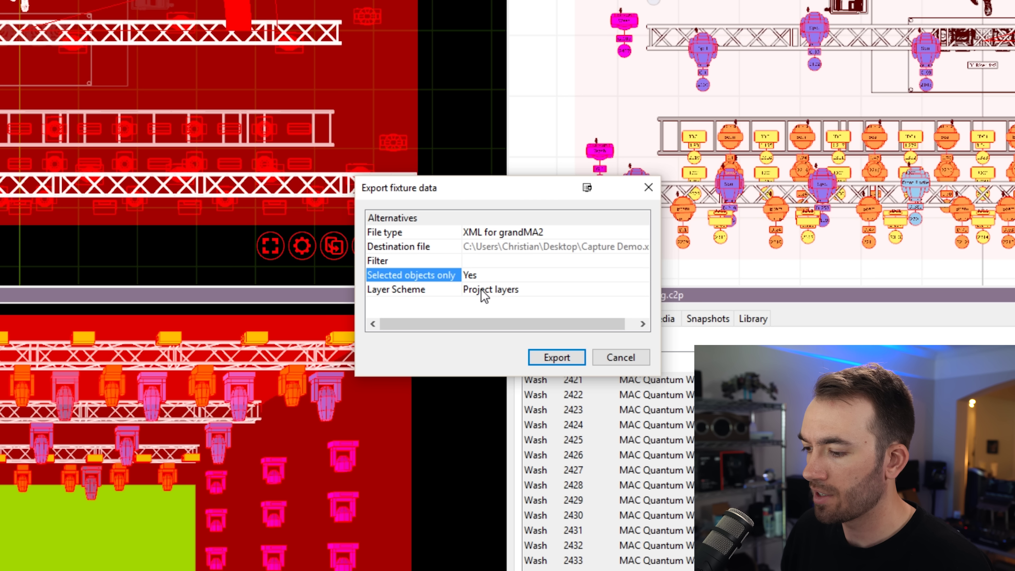
pyautogui.doubleClick(509, 291)
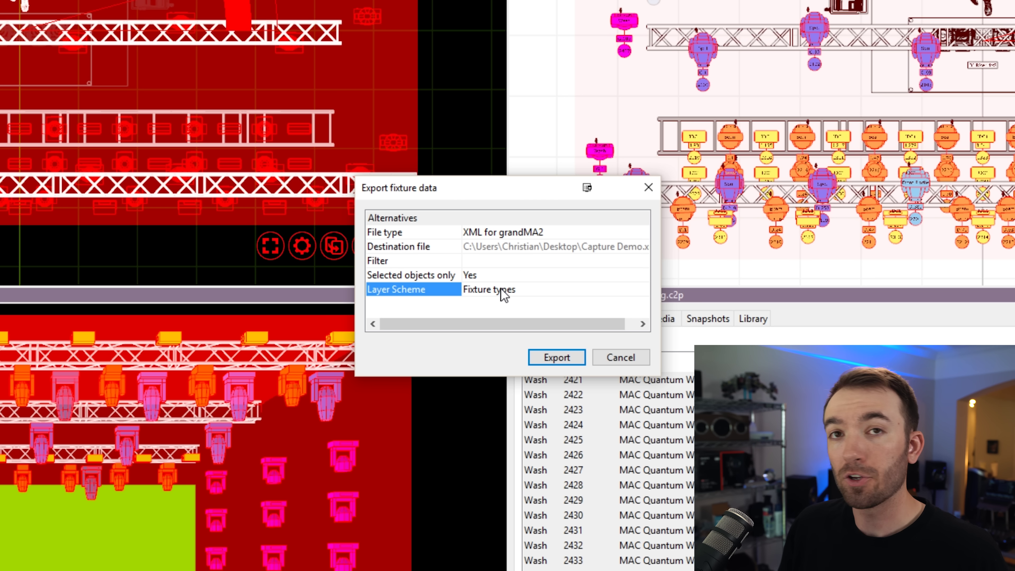
pyautogui.click(501, 289)
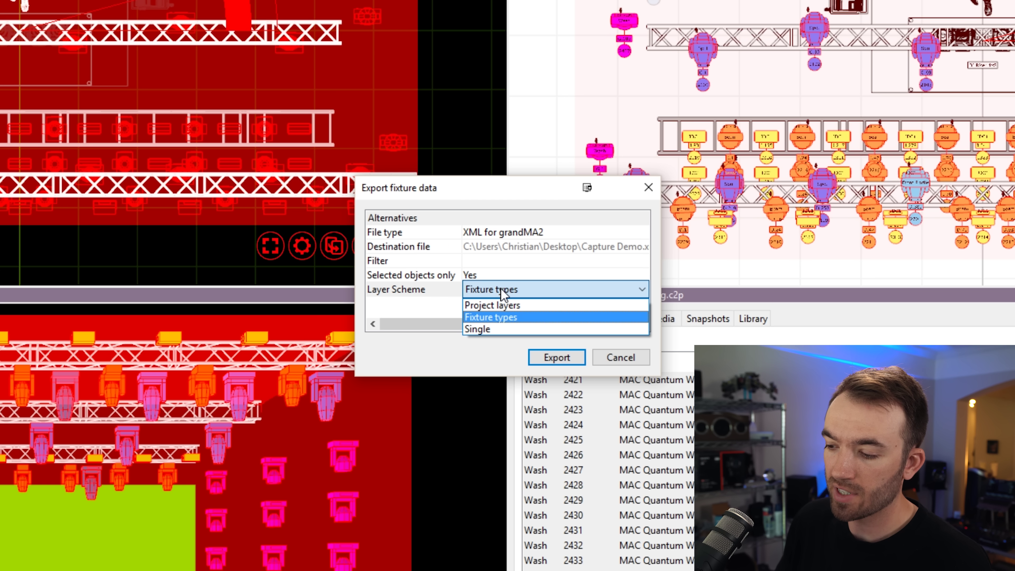
pyautogui.click(496, 310)
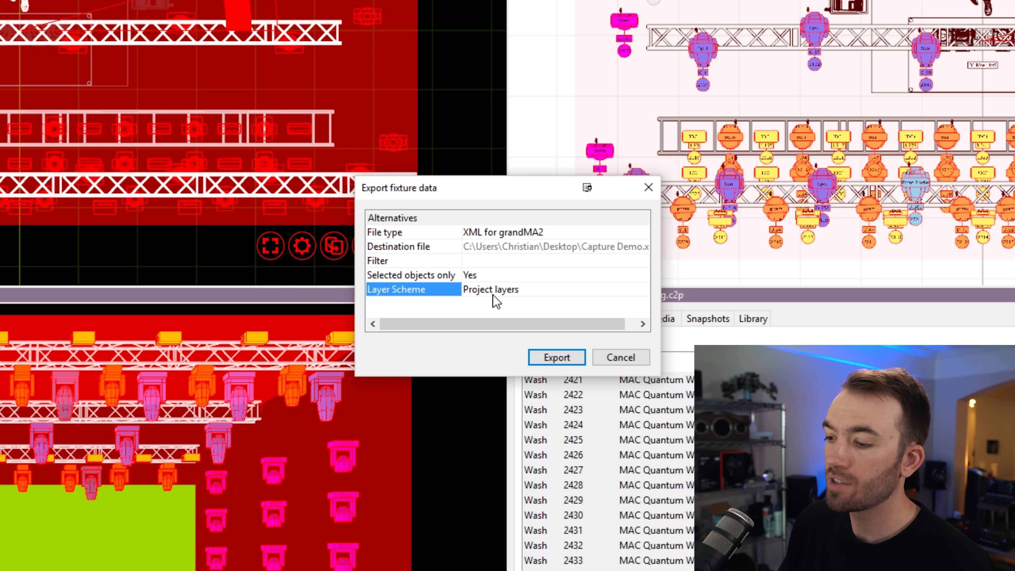
pyautogui.click(489, 288)
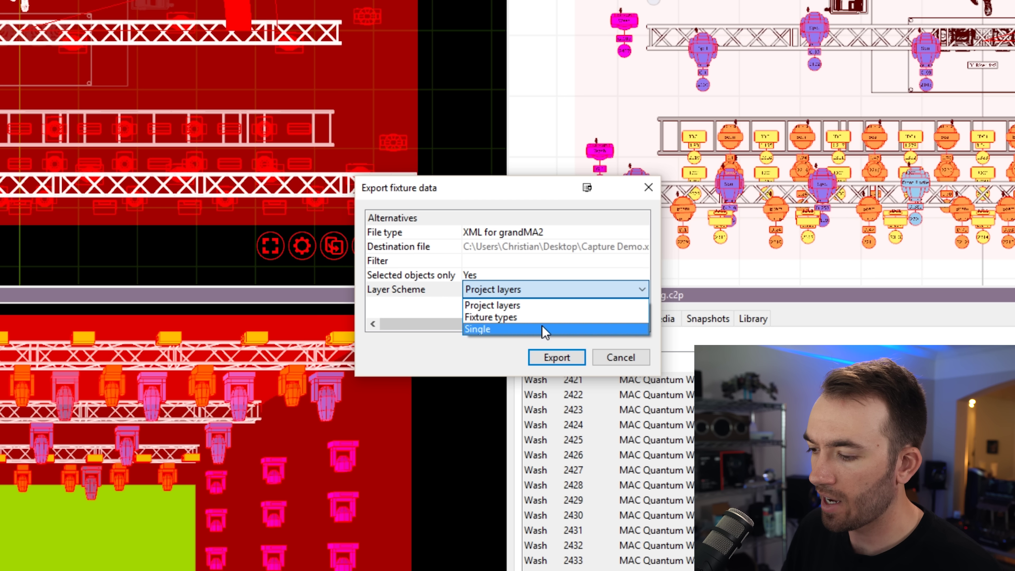
pyautogui.click(516, 306)
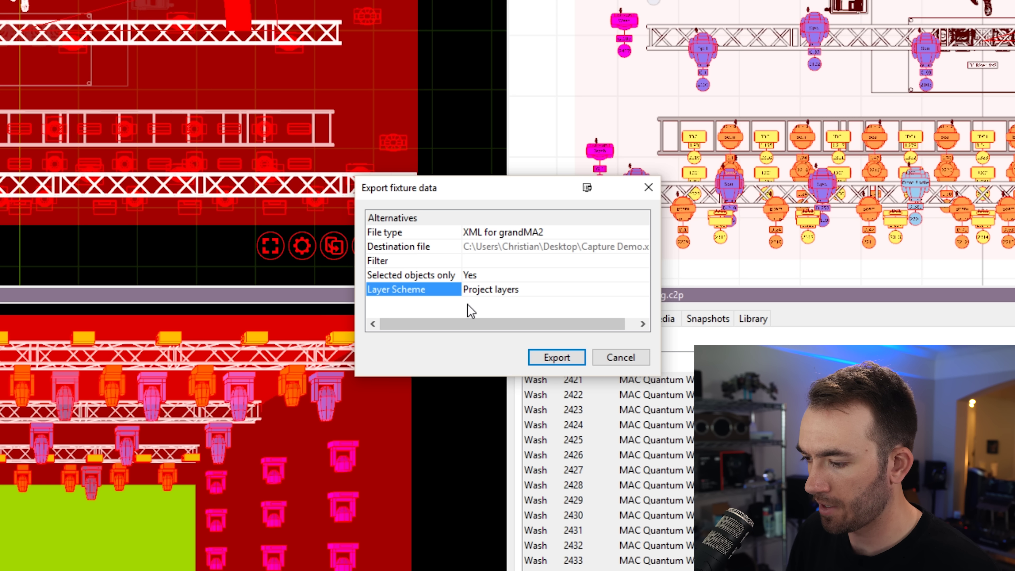
pyautogui.click(553, 358)
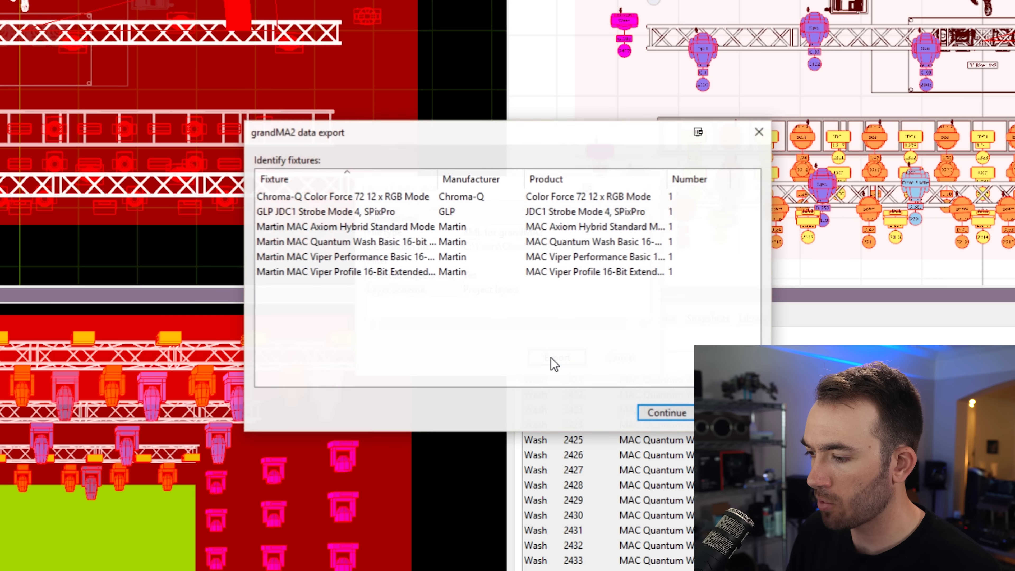
# - Review the manufacturer, product and number of each fixture type to identify, and complete the grandMA2 data export
pyautogui.click(321, 198)
pyautogui.click(531, 214)
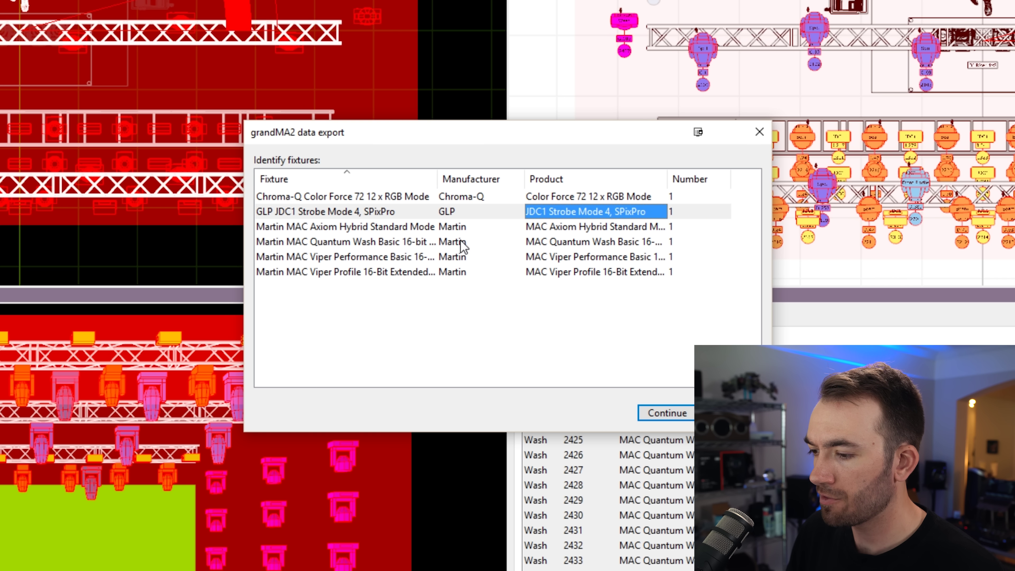
pyautogui.click(495, 240)
pyautogui.click(580, 274)
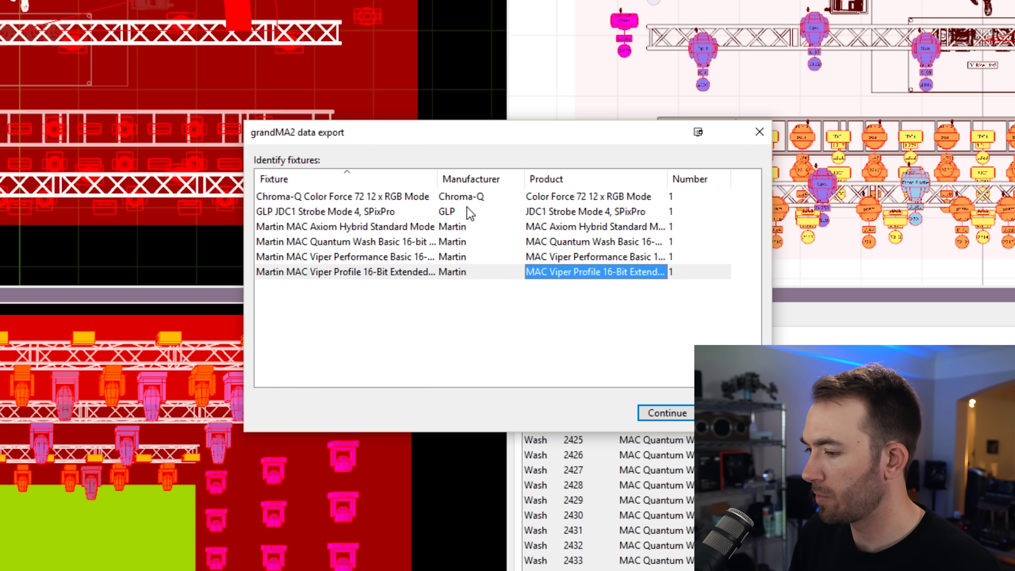
pyautogui.click(684, 196)
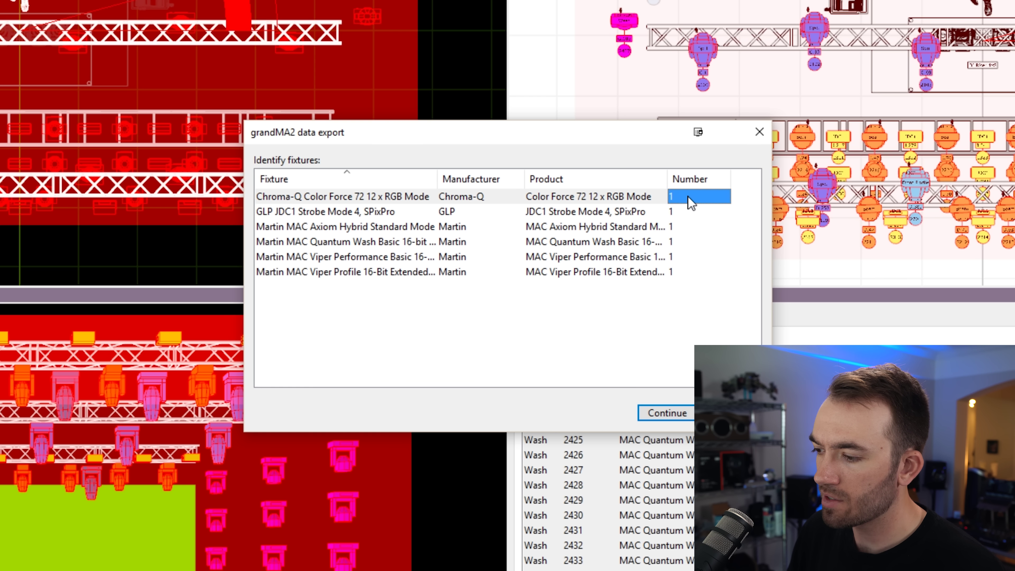
pyautogui.click(681, 211)
pyautogui.click(692, 228)
pyautogui.click(687, 242)
pyautogui.click(684, 257)
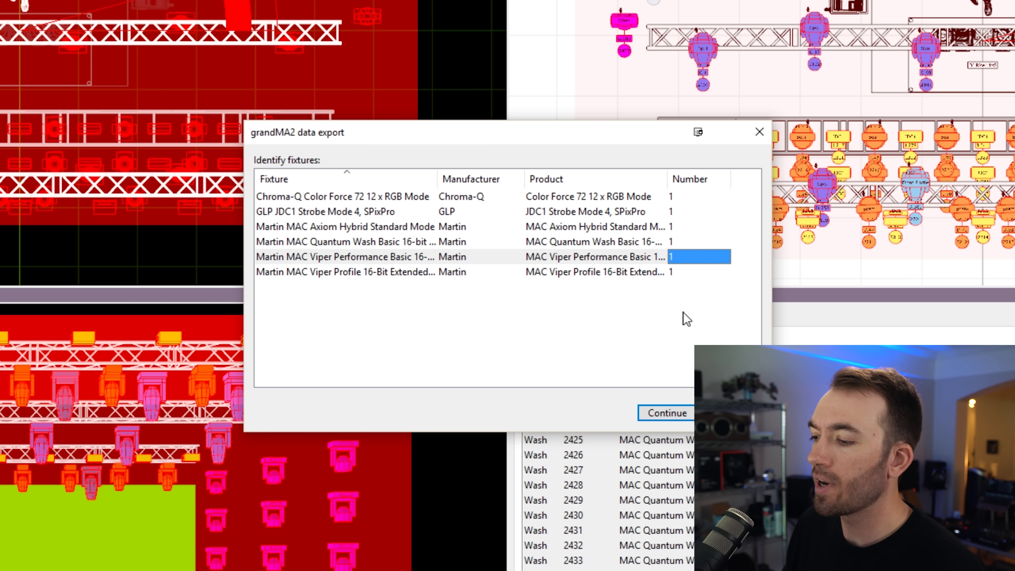
pyautogui.click(647, 193)
pyautogui.click(670, 354)
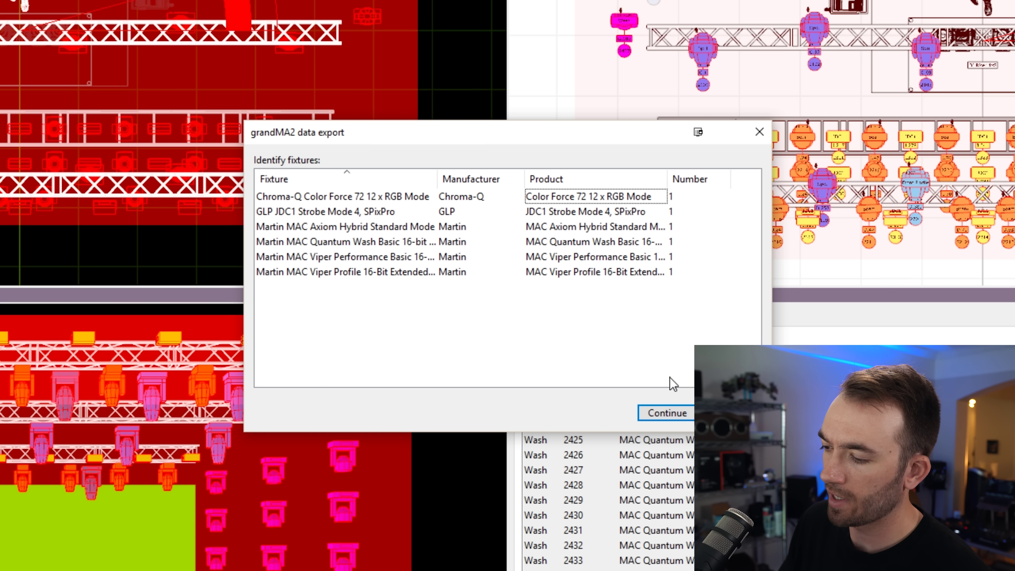
pyautogui.click(682, 406)
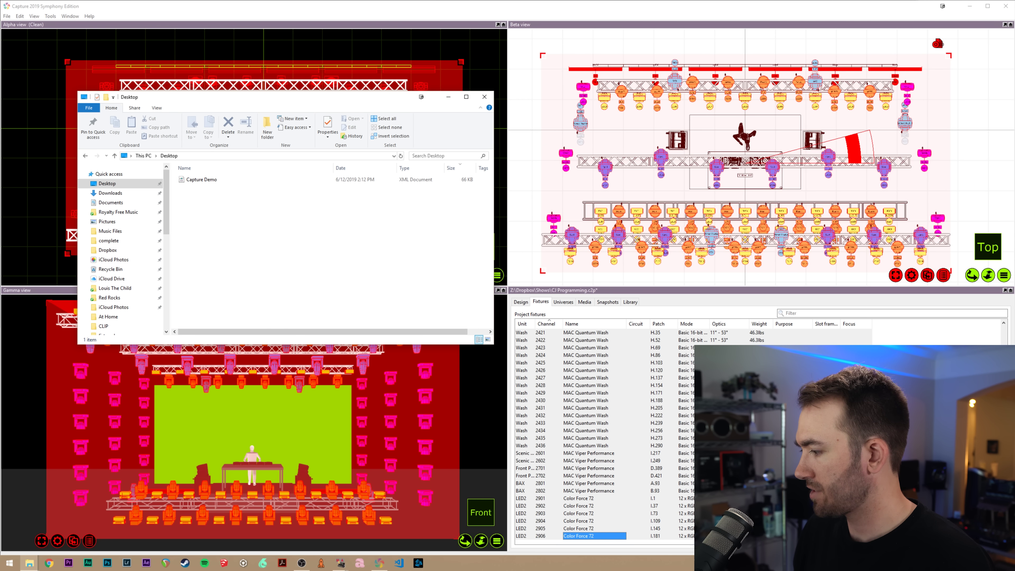
# - Open a second file browser window at Local Disk (C:) and select the ProgramData folder, with Capture Demo selected on the Desktop
pyautogui.press('super+e')
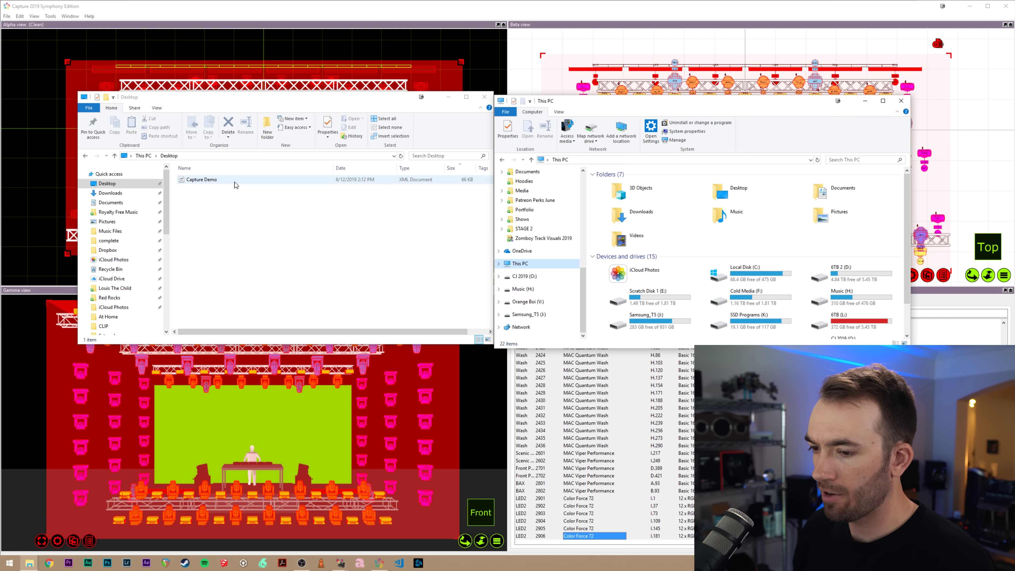
pyautogui.click(239, 181)
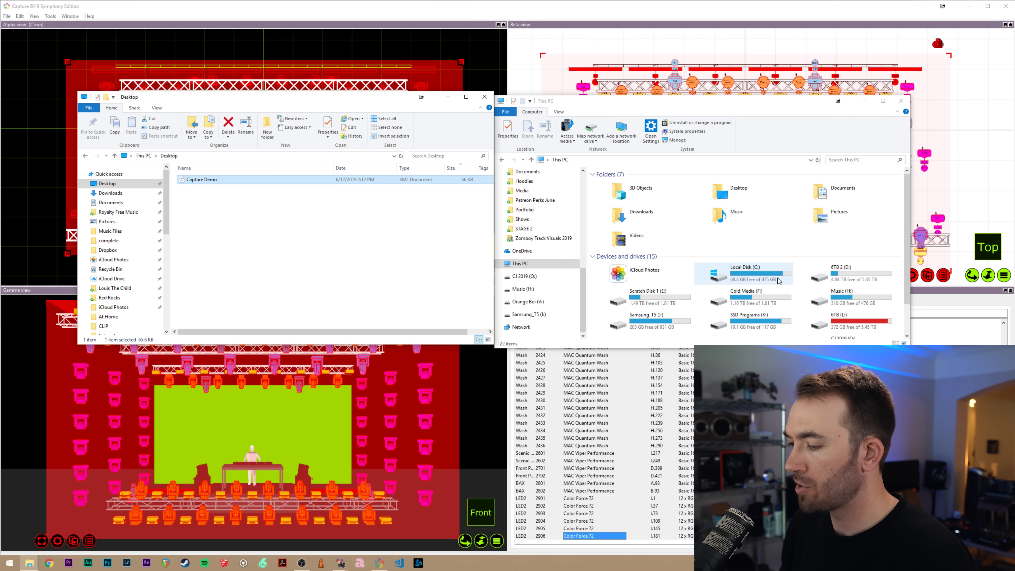
pyautogui.doubleClick(764, 278)
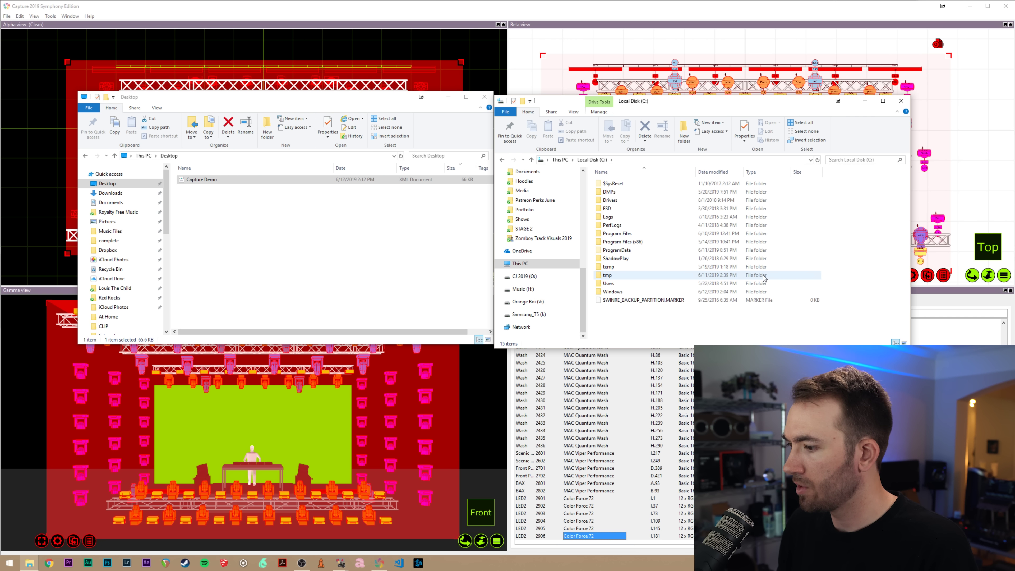
pyautogui.click(616, 250)
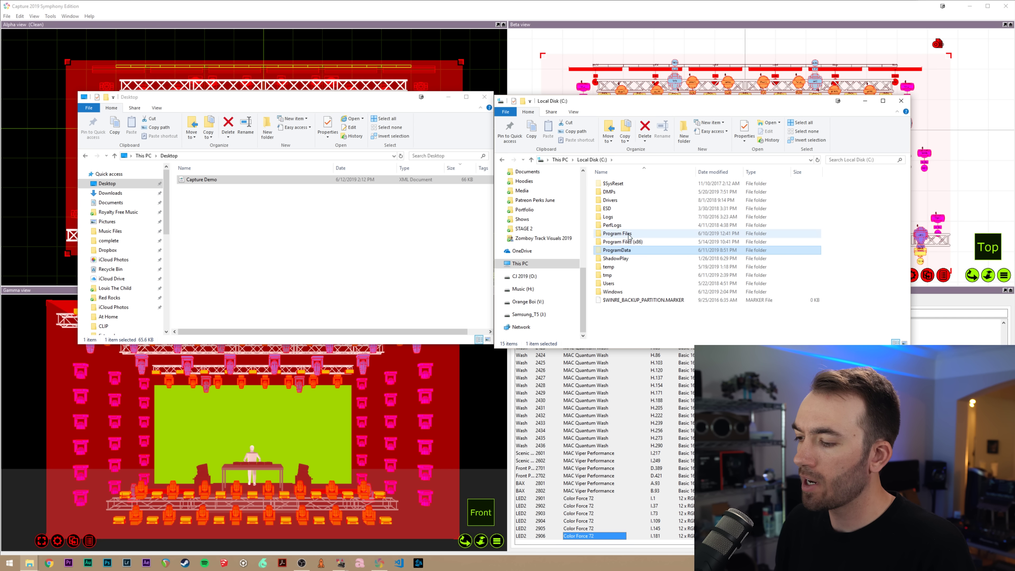
pyautogui.click(621, 259)
pyautogui.click(619, 250)
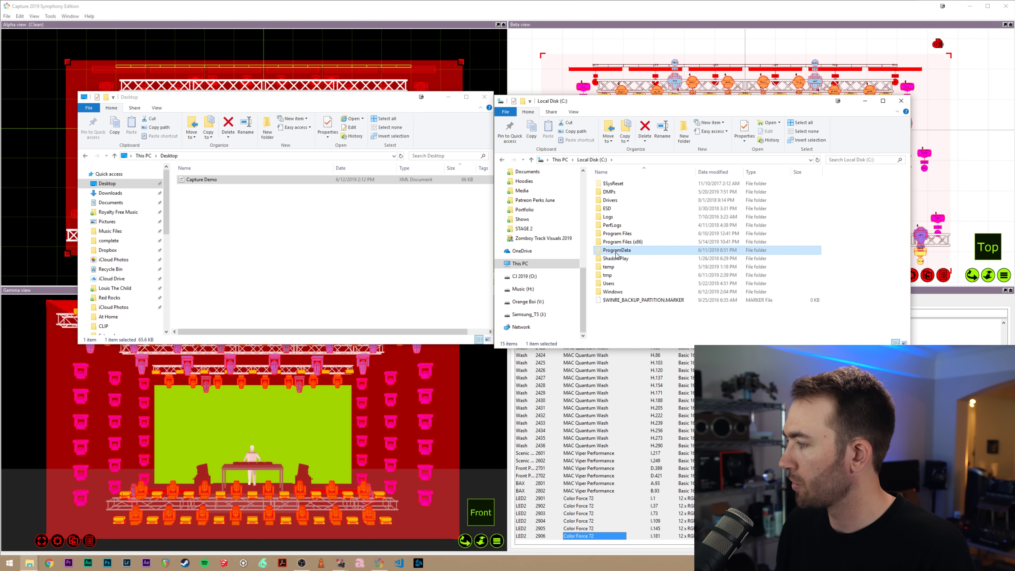
# - Check in the folder options that hidden files, folders, and drives are set to be shown
pyautogui.click(574, 112)
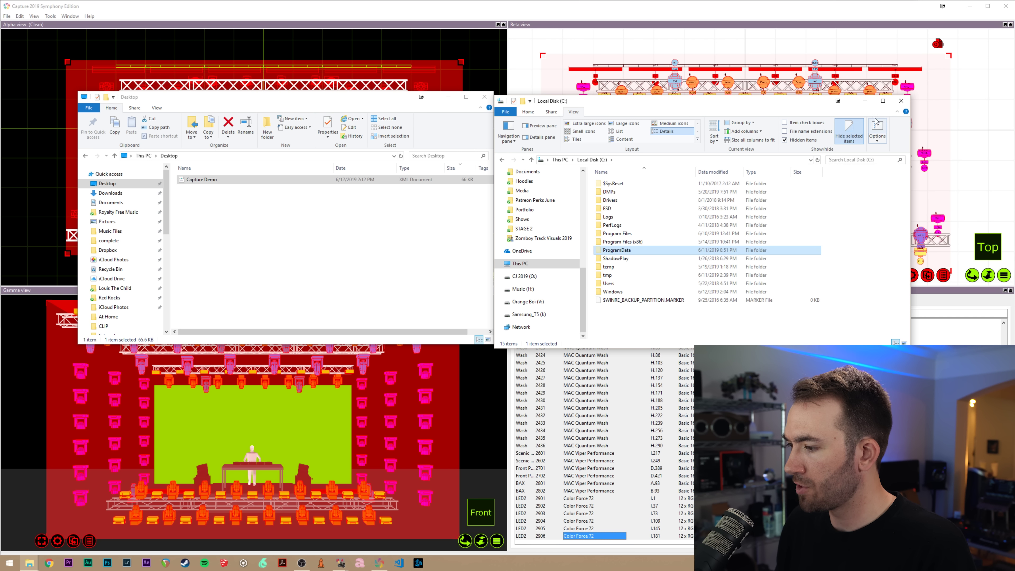
pyautogui.click(878, 130)
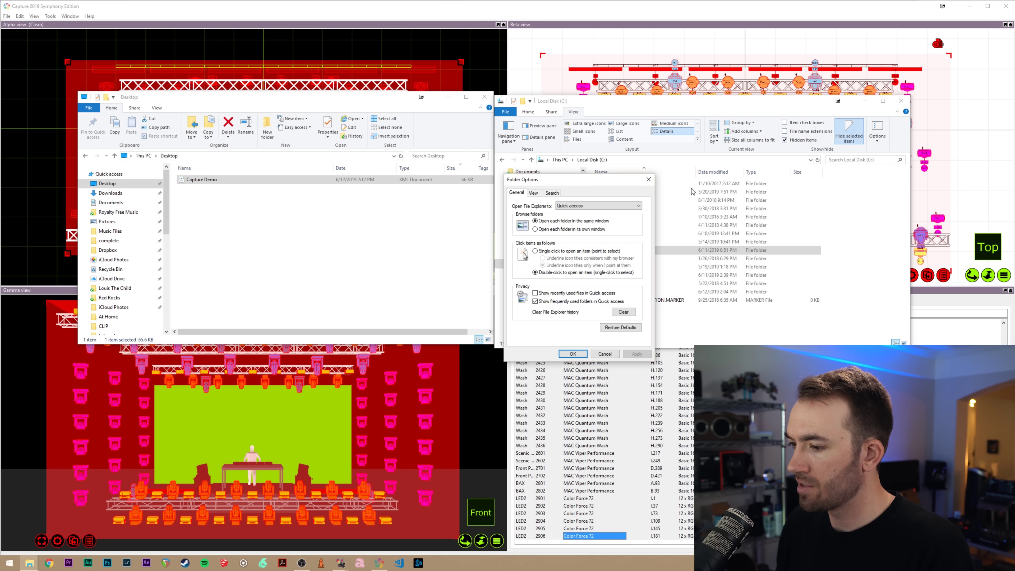
pyautogui.click(533, 192)
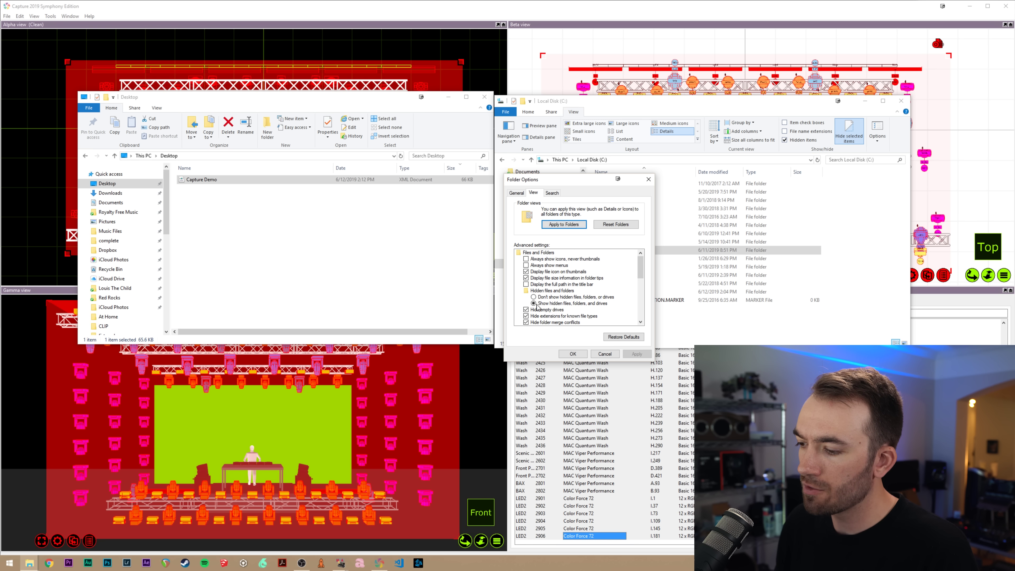
pyautogui.click(573, 353)
# - Move the Capture Demo XML file from the Desktop to ProgramData > MA Lighting Technologies > grandma > gma2_V_3.5 > fixture_layers
pyautogui.doubleClick(612, 252)
pyautogui.scroll(-3, 654, 268)
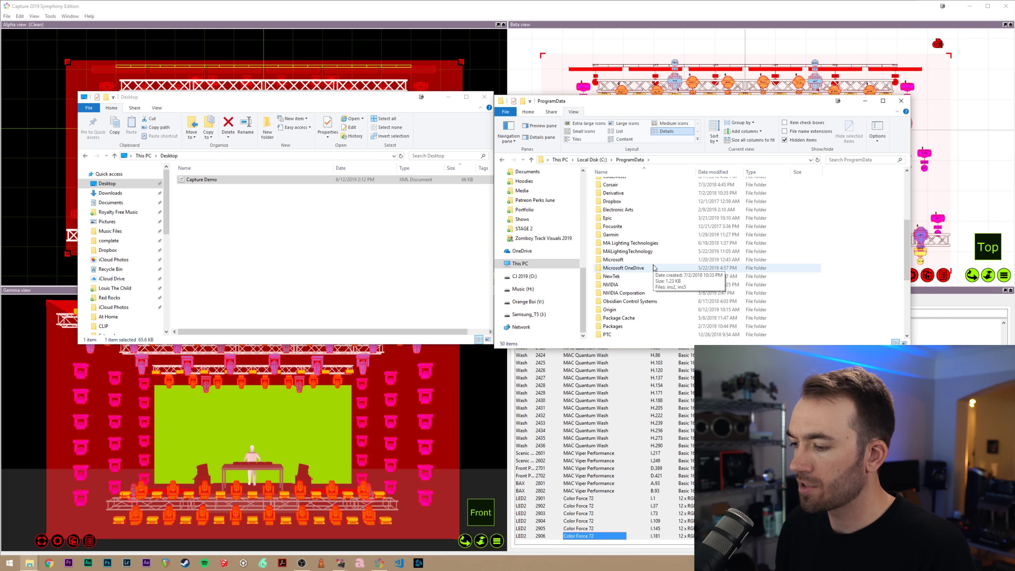
pyautogui.doubleClick(640, 243)
pyautogui.doubleClick(614, 192)
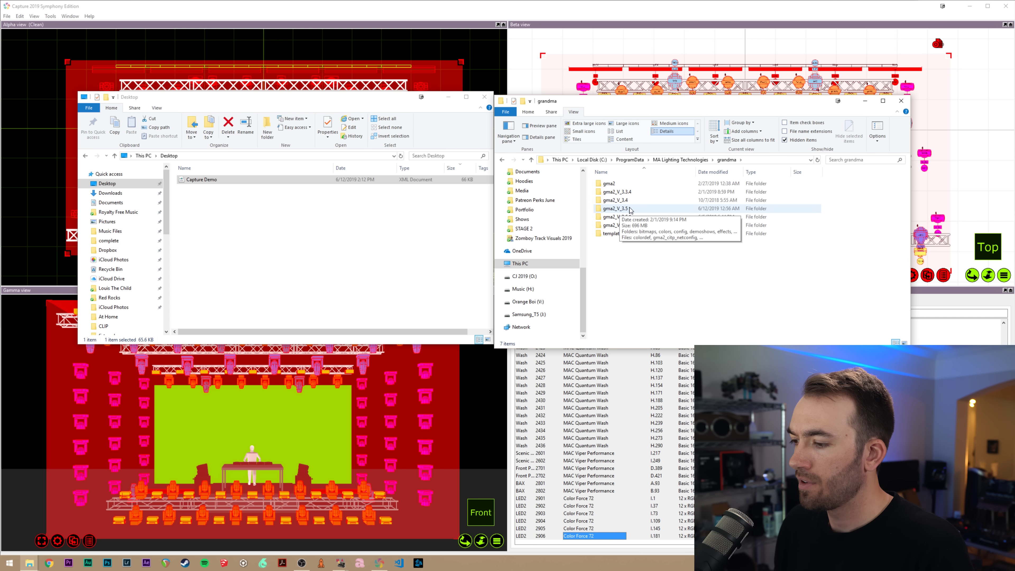
pyautogui.doubleClick(630, 210)
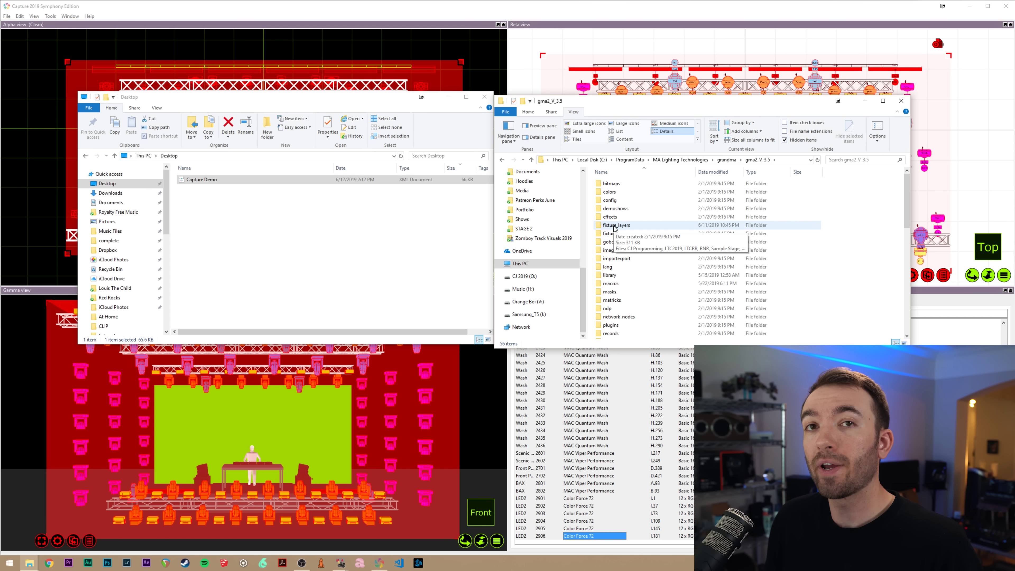
pyautogui.doubleClick(646, 227)
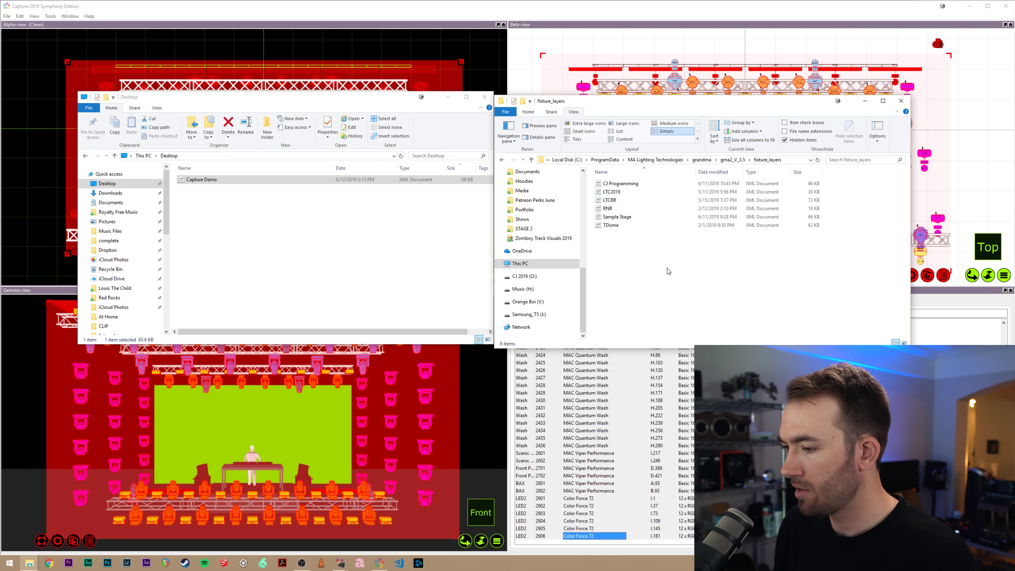
pyautogui.moveTo(202, 179); pyautogui.dragTo(652, 266)
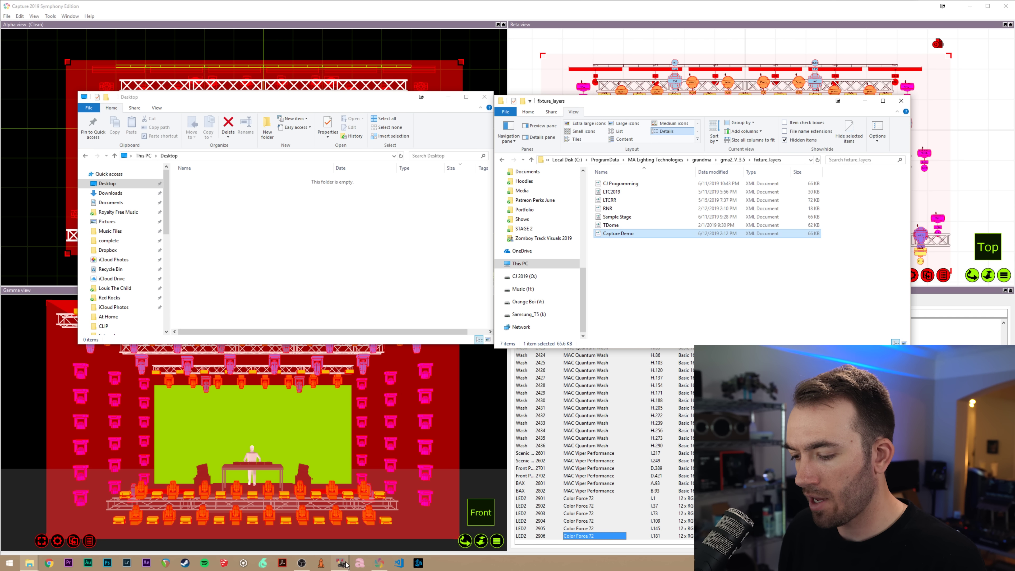
# - Switch to the grandMA2 onPC Screen 2 window and list the root directory in the command line feedback
pyautogui.click(343, 540)
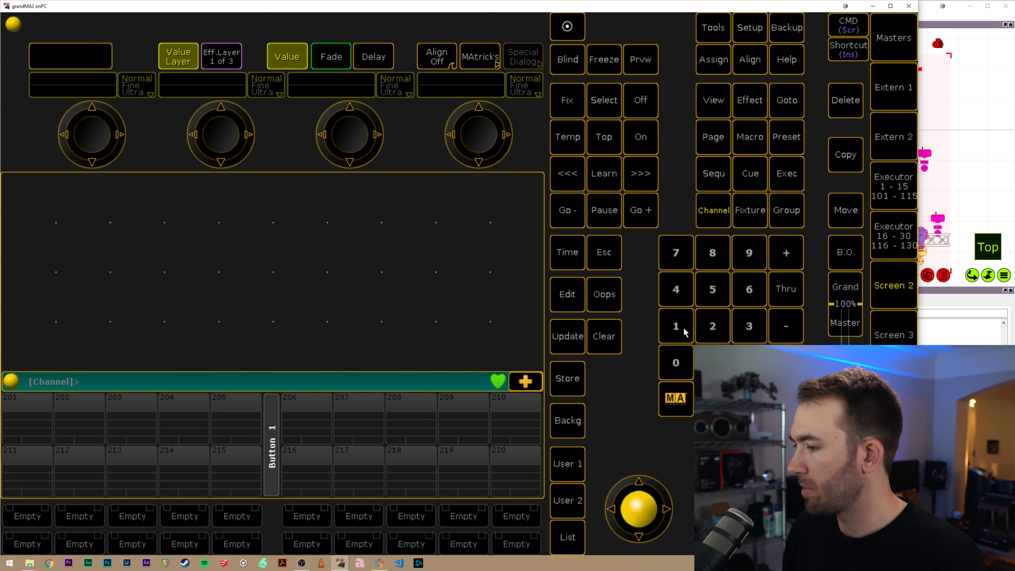
pyautogui.hotkey('alt', 'Tab')
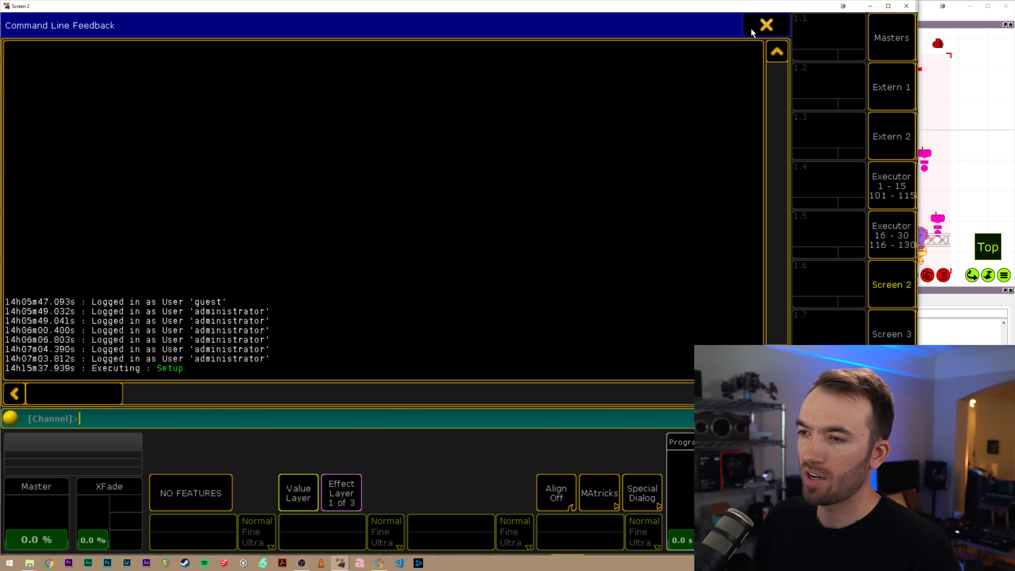
pyautogui.click(751, 28)
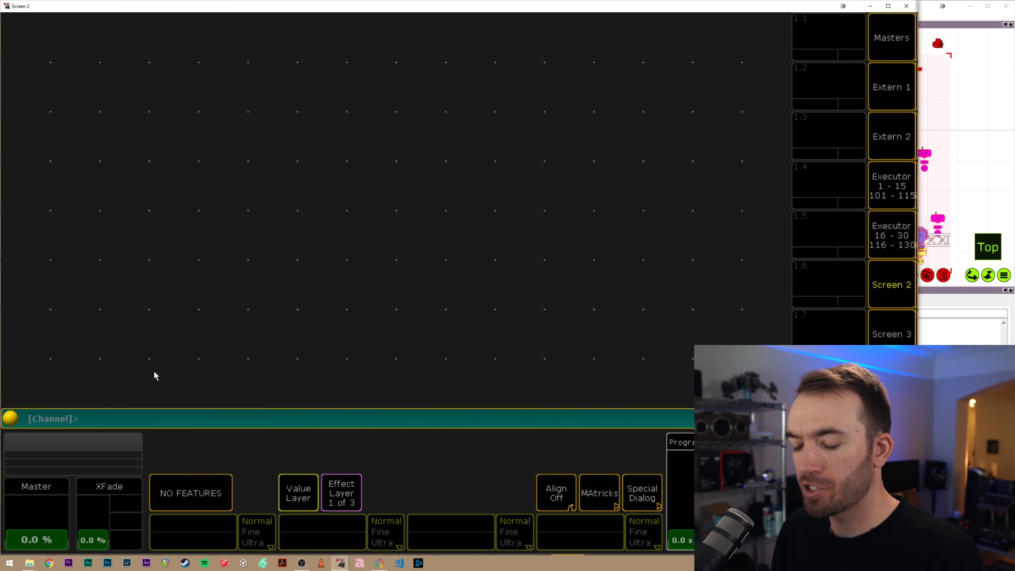
pyautogui.click(166, 416)
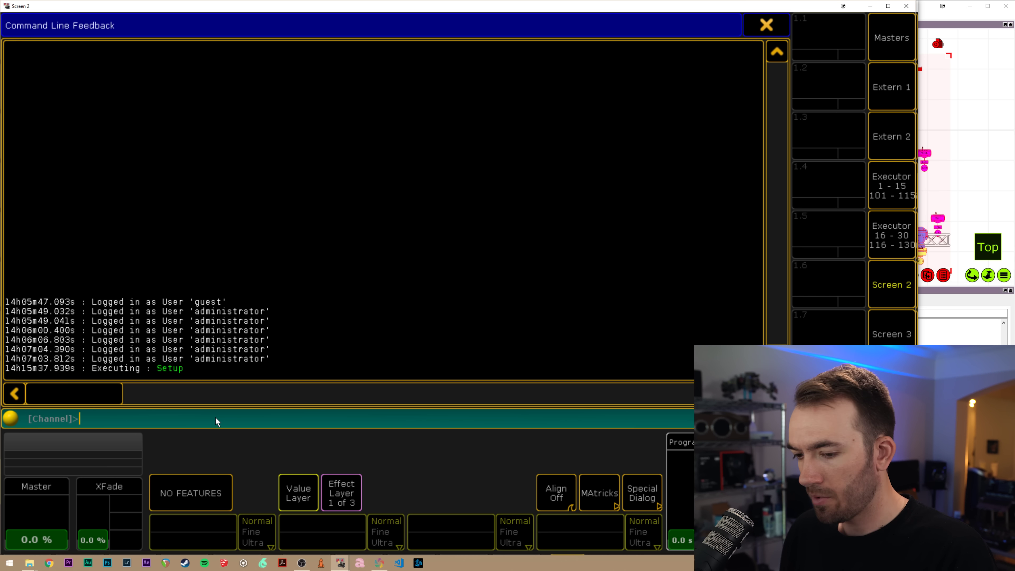
pyautogui.write('list')
pyautogui.press('Return')
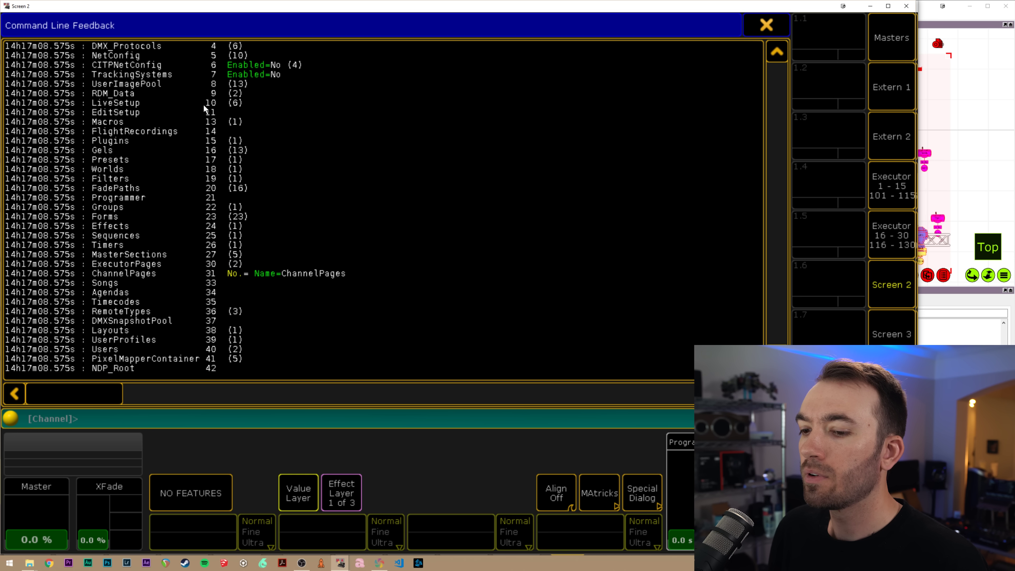
# - Change the command line destination to EditSetup with cd 11 and list its contents
pyautogui.write('cd 11')
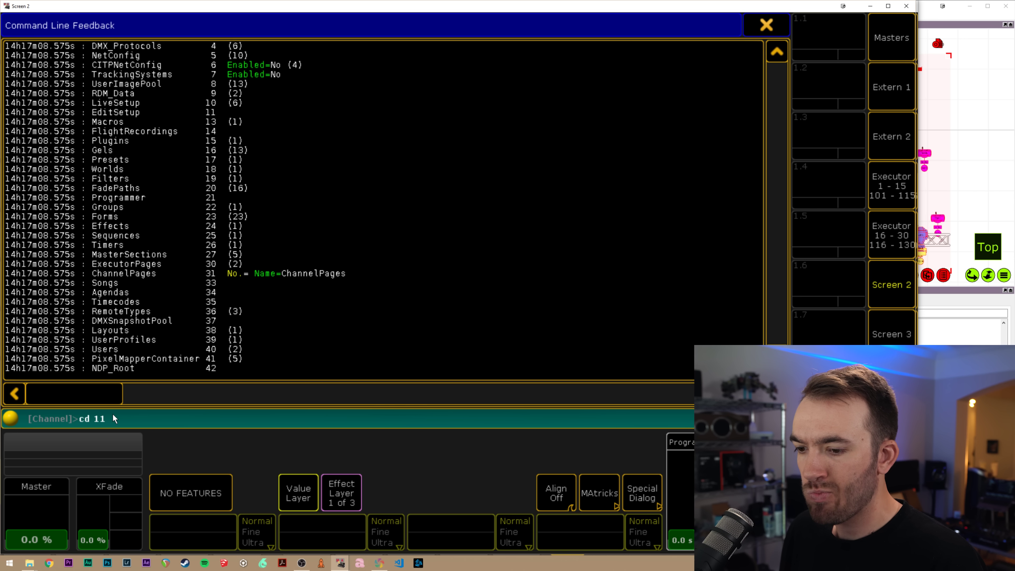
pyautogui.press('Return')
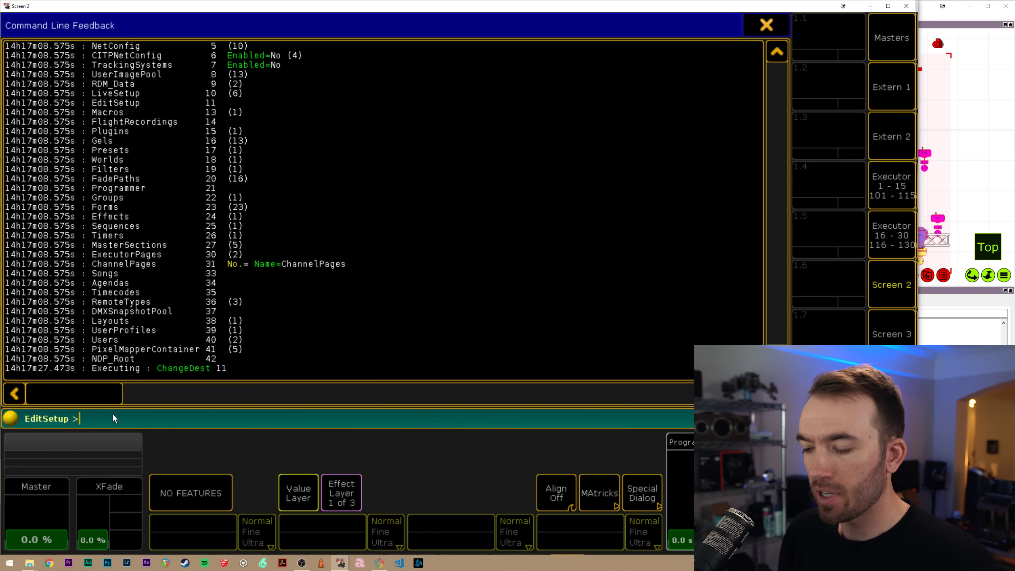
pyautogui.press('Return')
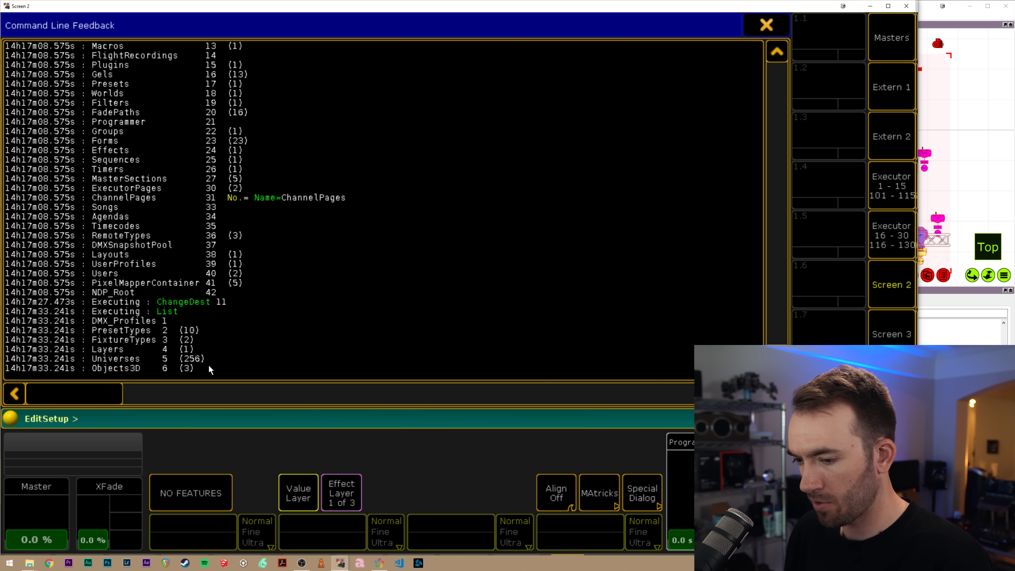
# - Change the destination to the EditSetup Layers with cd 4 and list the existing layers
pyautogui.write('cd 4')
pyautogui.press('Return')
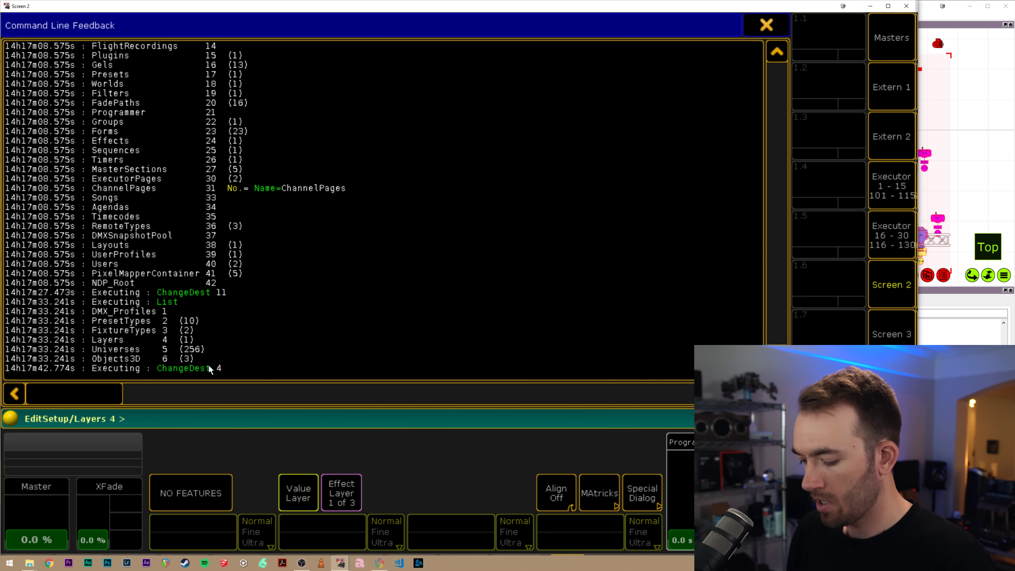
pyautogui.write('list')
pyautogui.press('Return')
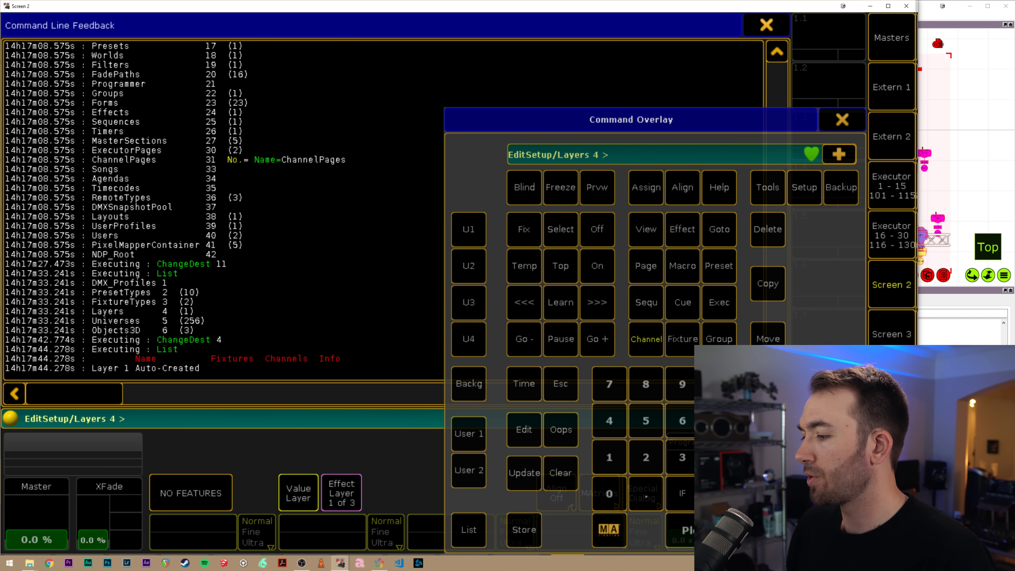
# - Choose the internal drive in the show backup window, close it, and select drive 1 with the command sd 1
pyautogui.click(831, 193)
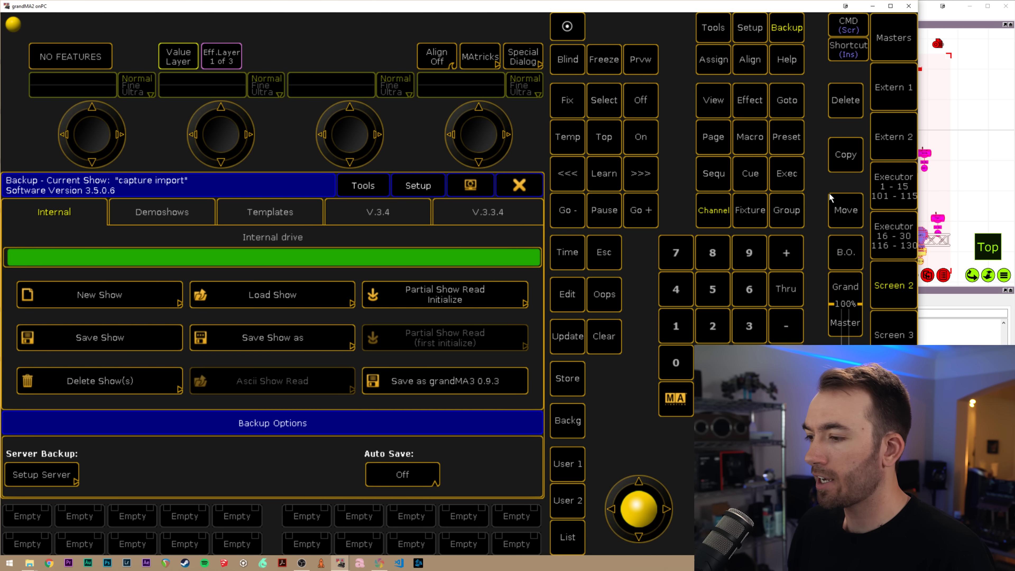
pyautogui.click(51, 216)
pyautogui.click(60, 217)
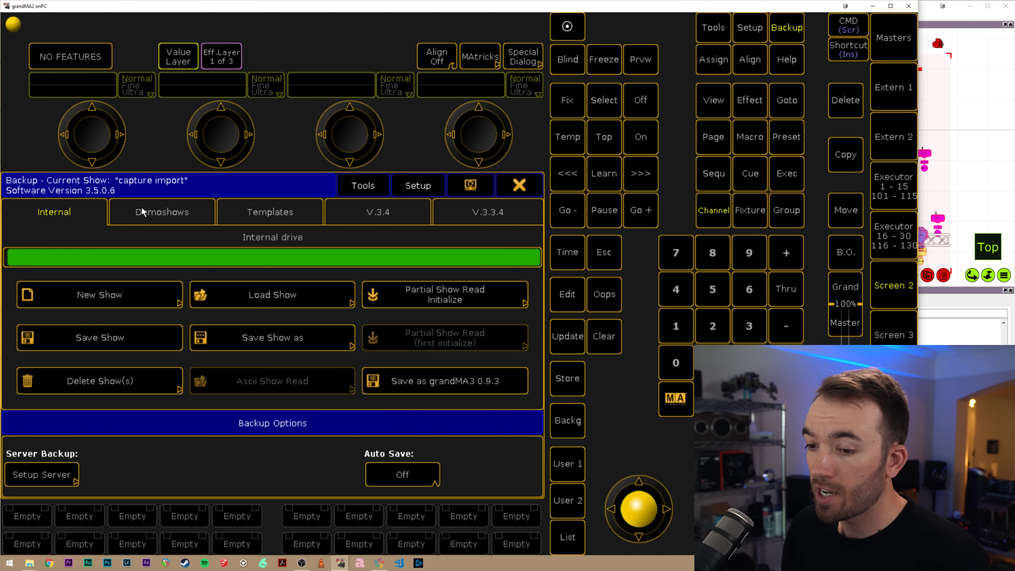
pyautogui.click(519, 185)
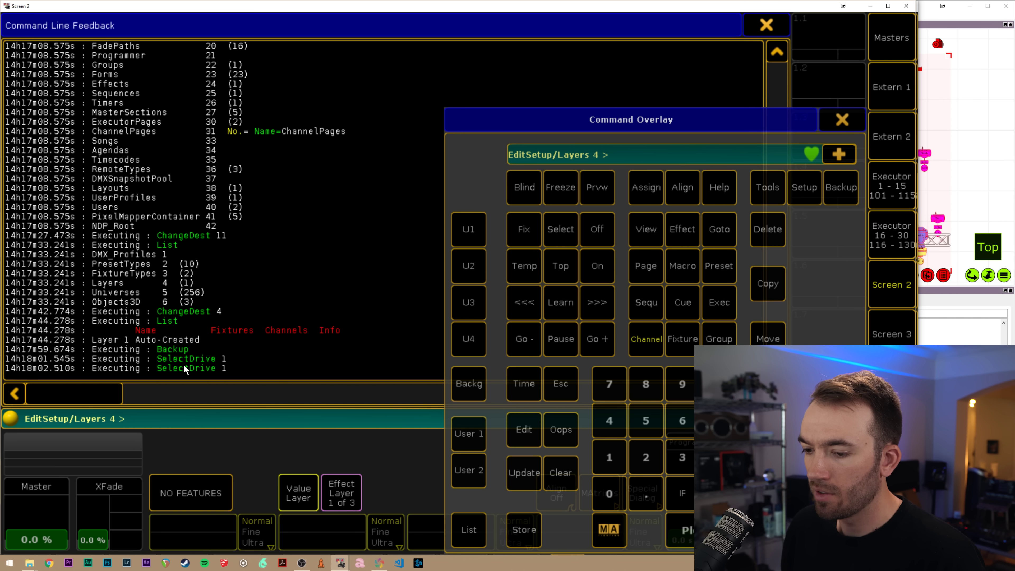
pyautogui.write('sd 1')
pyautogui.press('Return')
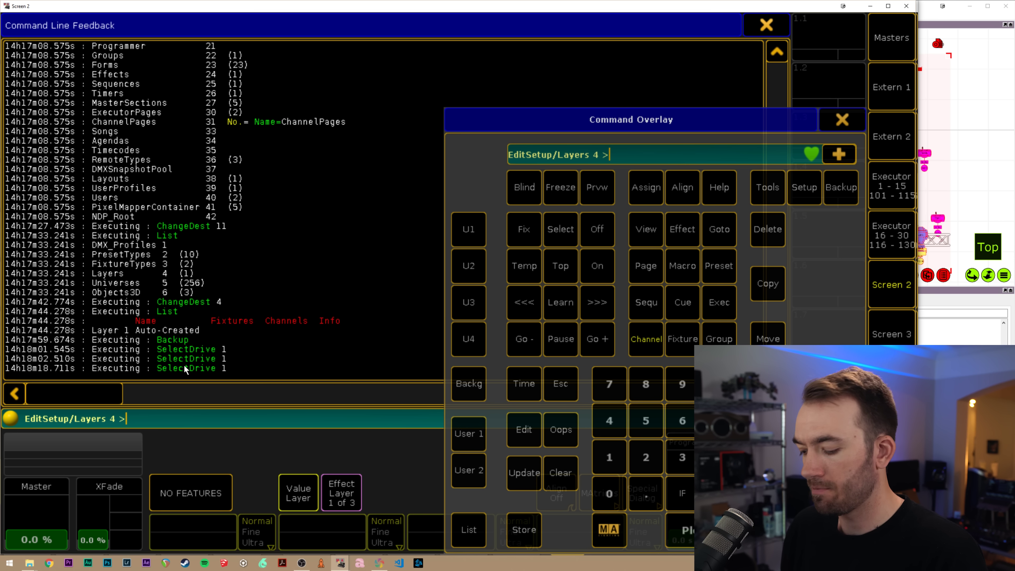
# - Import the fixture layers with the command import "Capture Demo" at 1 and return to the root with cd/
pyautogui.write('impor')
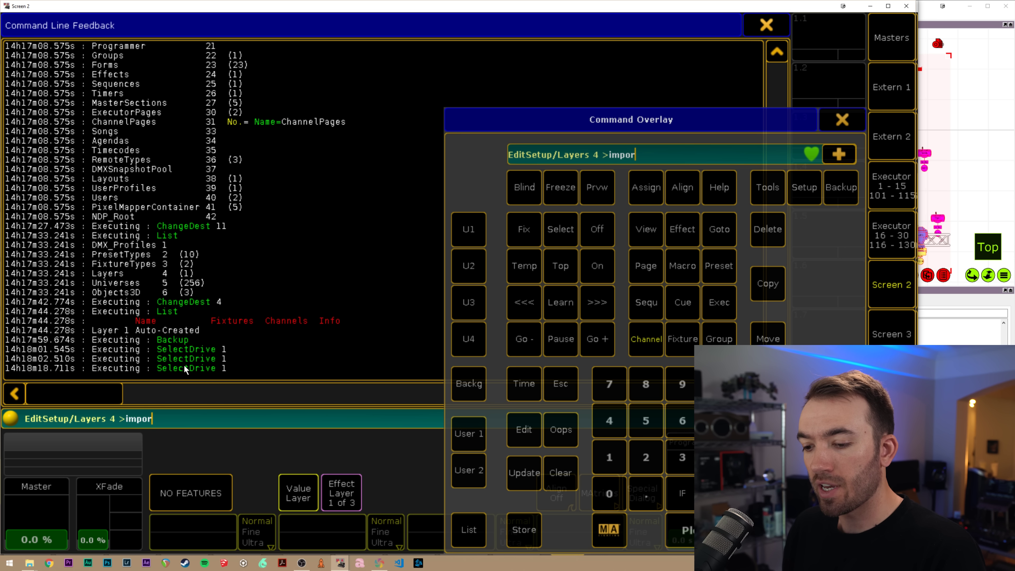
pyautogui.write('t "')
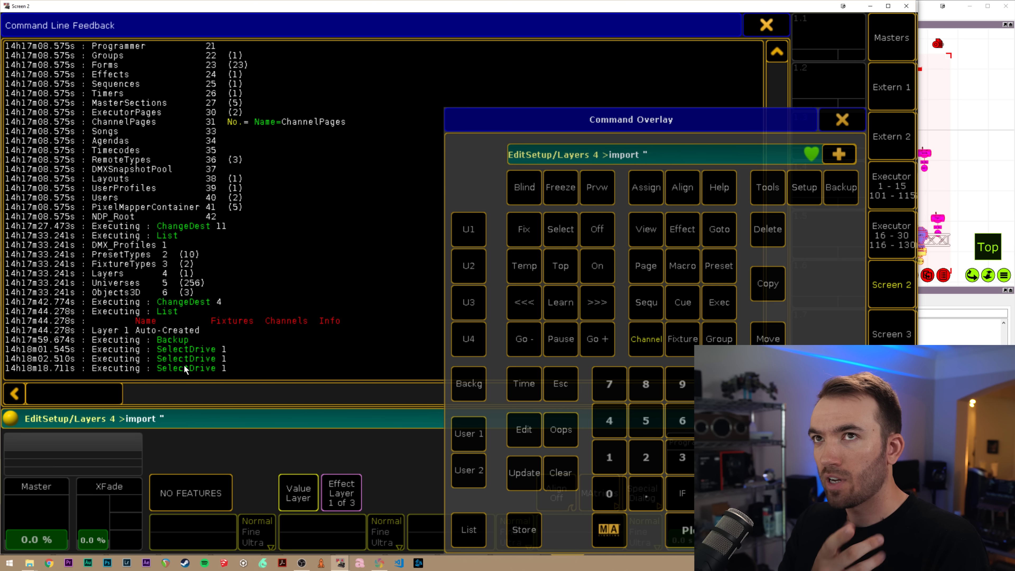
pyautogui.write('Capt')
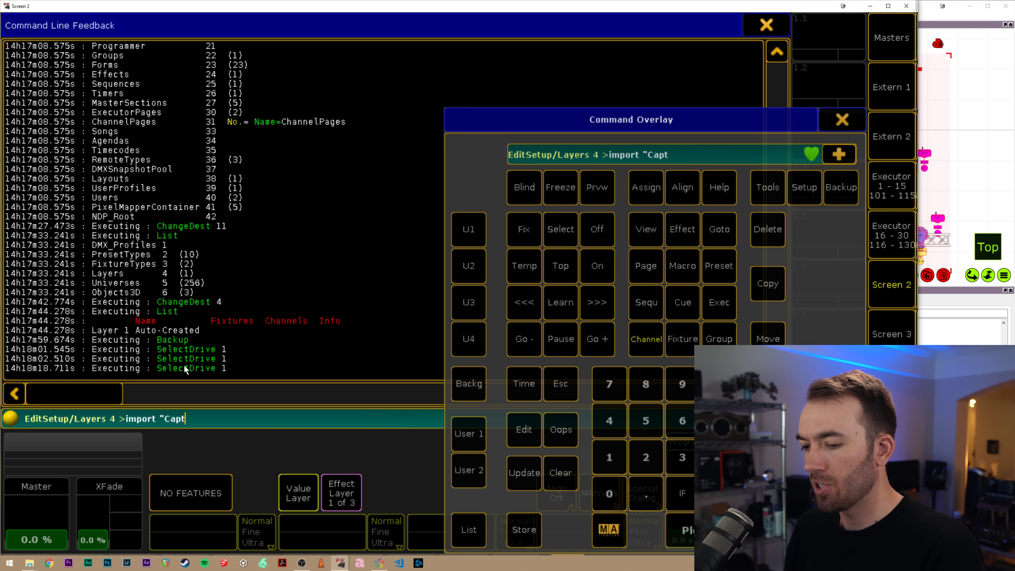
pyautogui.write('ure Demo"')
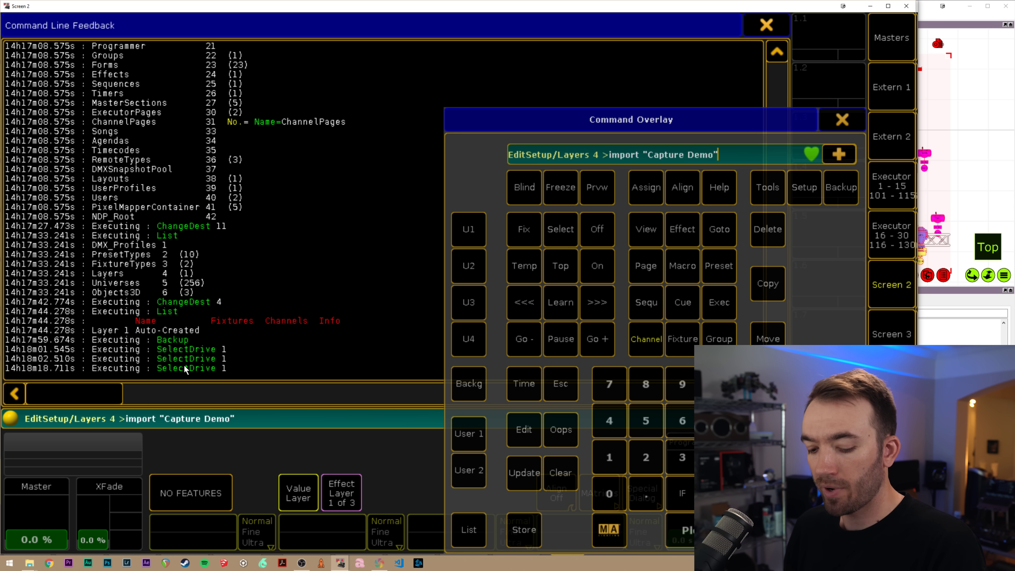
pyautogui.write(' at 1')
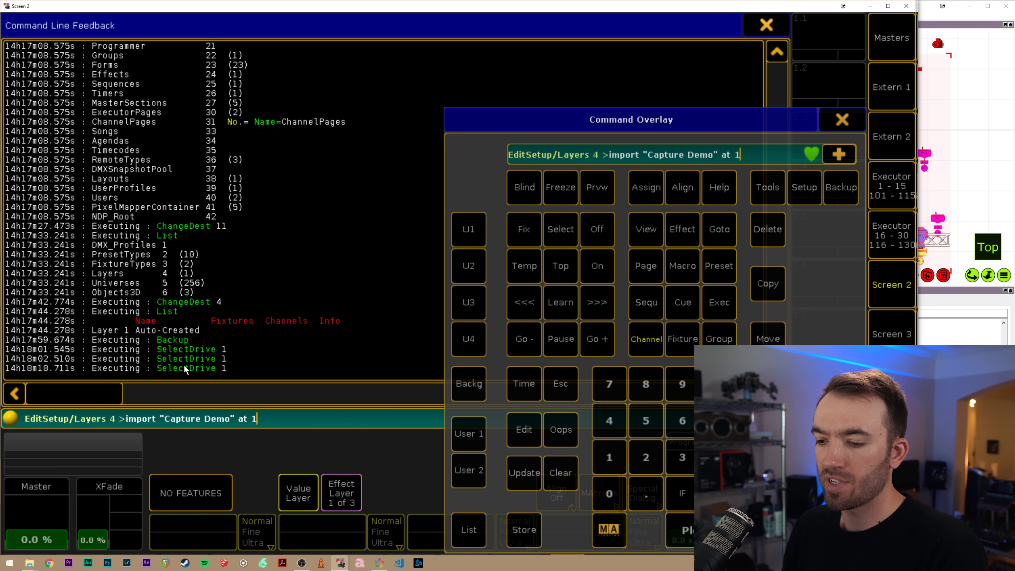
pyautogui.press('Return')
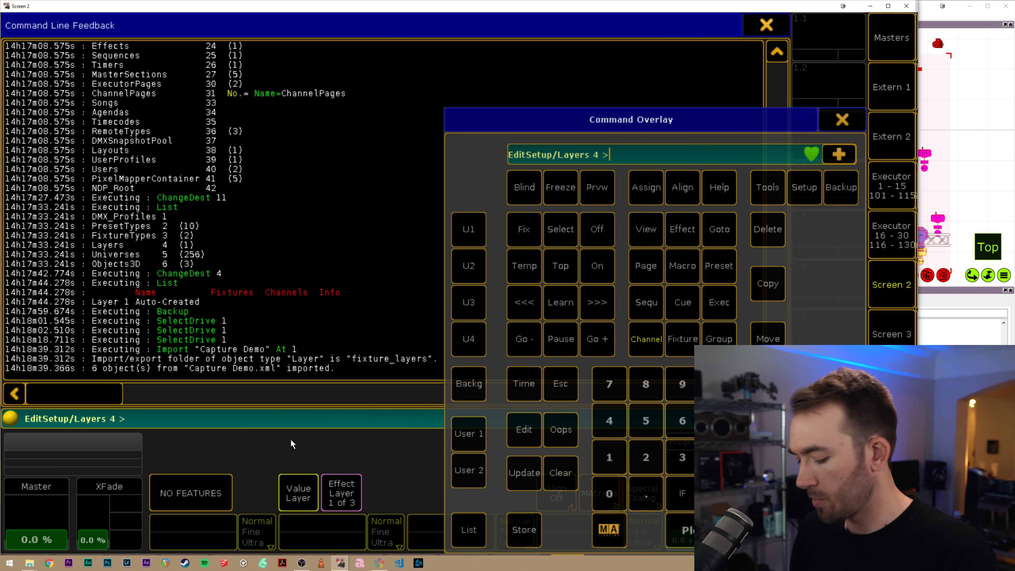
pyautogui.write('cd/')
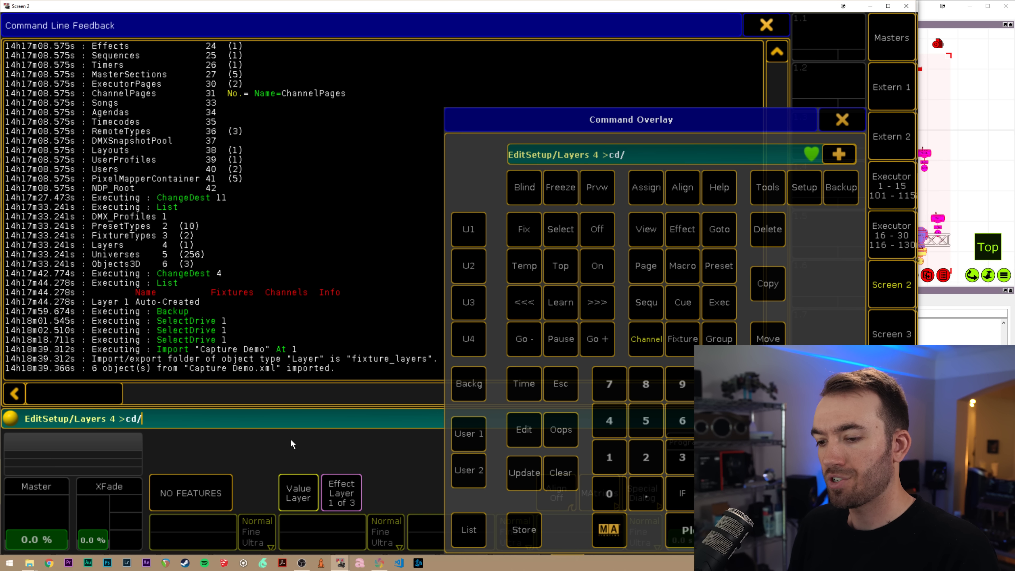
pyautogui.press('Return')
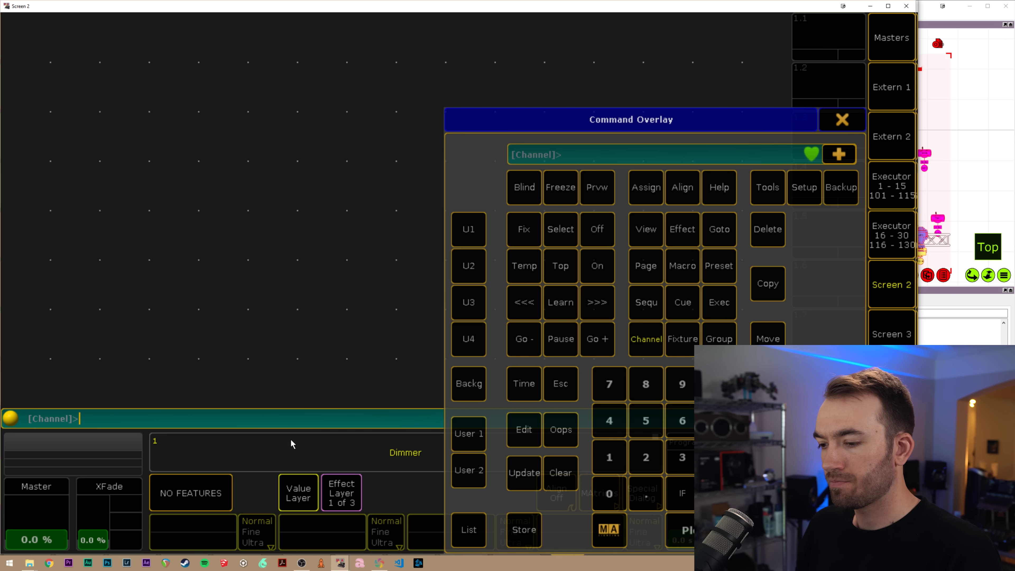
# - Open the patch and fixture schedule and examine the fixtures, types and patch addresses in each imported layer
pyautogui.click(812, 196)
pyautogui.click(56, 244)
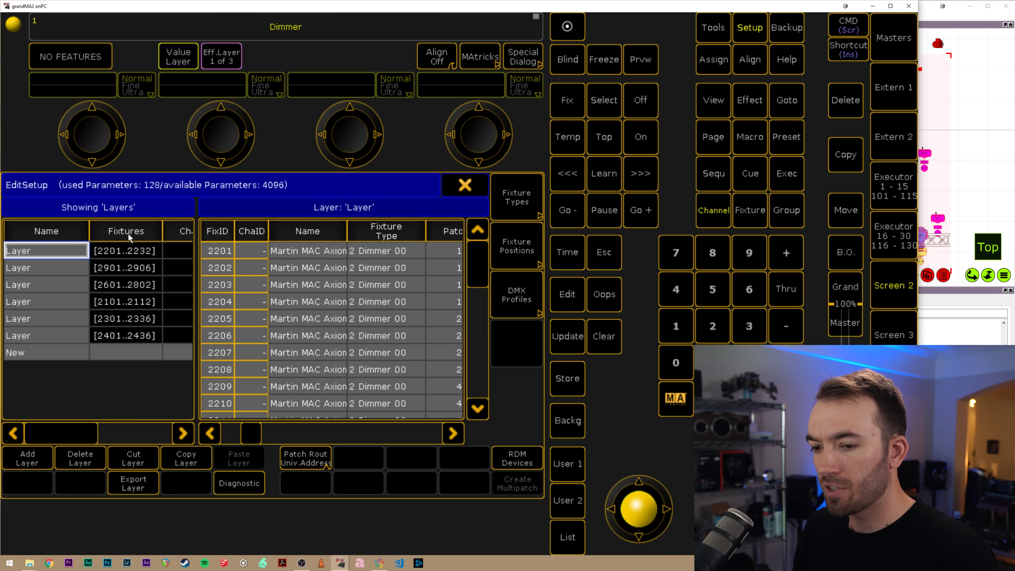
pyautogui.click(433, 236)
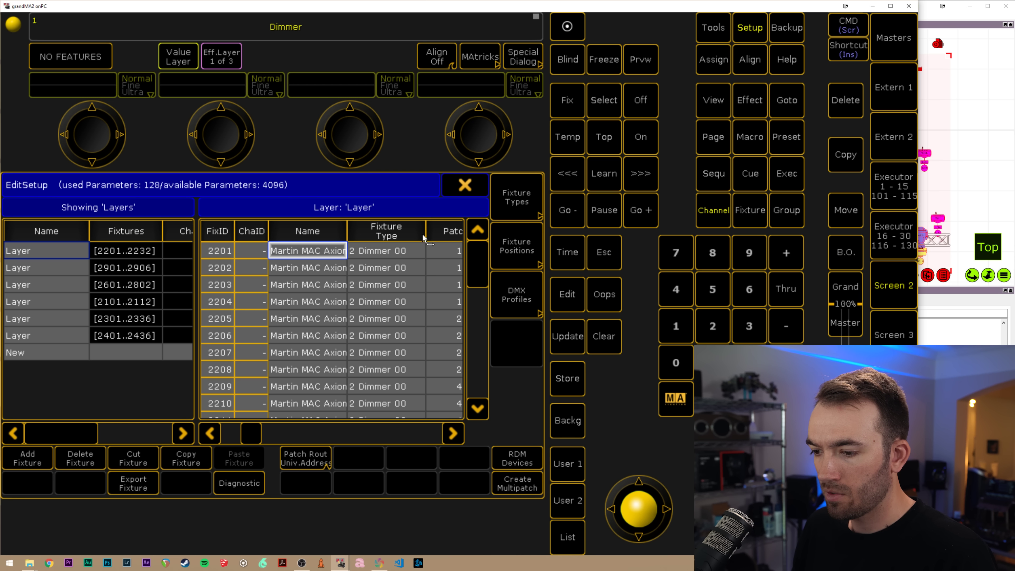
pyautogui.scroll(-5, 458, 326)
pyautogui.scroll(-3, 452, 344)
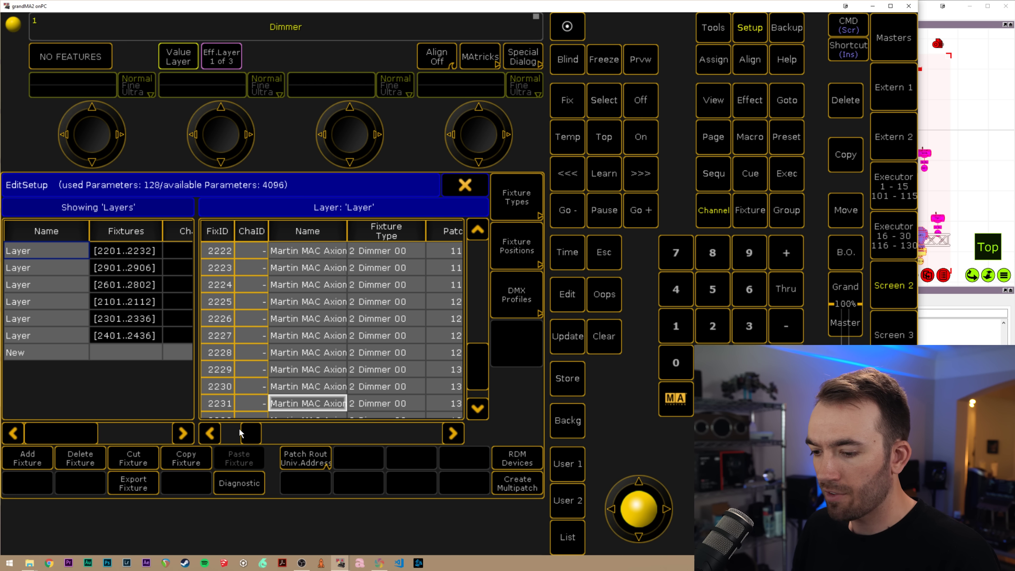
pyautogui.moveTo(246, 434)
pyautogui.mouseDown()
pyautogui.moveTo(276, 435)
pyautogui.moveTo(230, 435)
pyautogui.mouseUp()
pyautogui.click(40, 272)
pyautogui.click(48, 285)
pyautogui.click(52, 302)
pyautogui.click(56, 319)
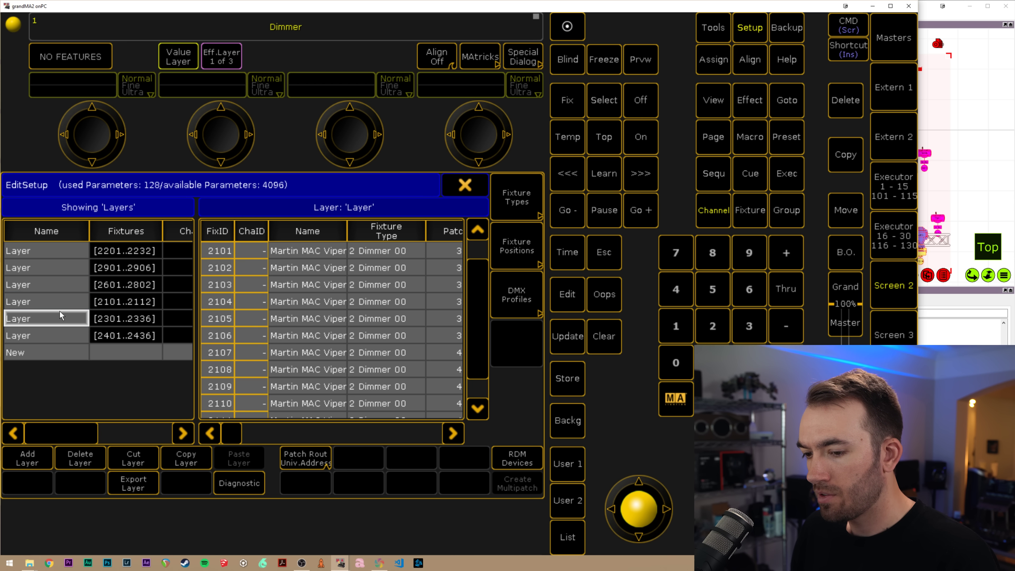
pyautogui.click(60, 335)
pyautogui.moveTo(237, 434)
pyautogui.mouseDown()
pyautogui.moveTo(274, 435)
pyautogui.moveTo(236, 434)
pyautogui.mouseUp()
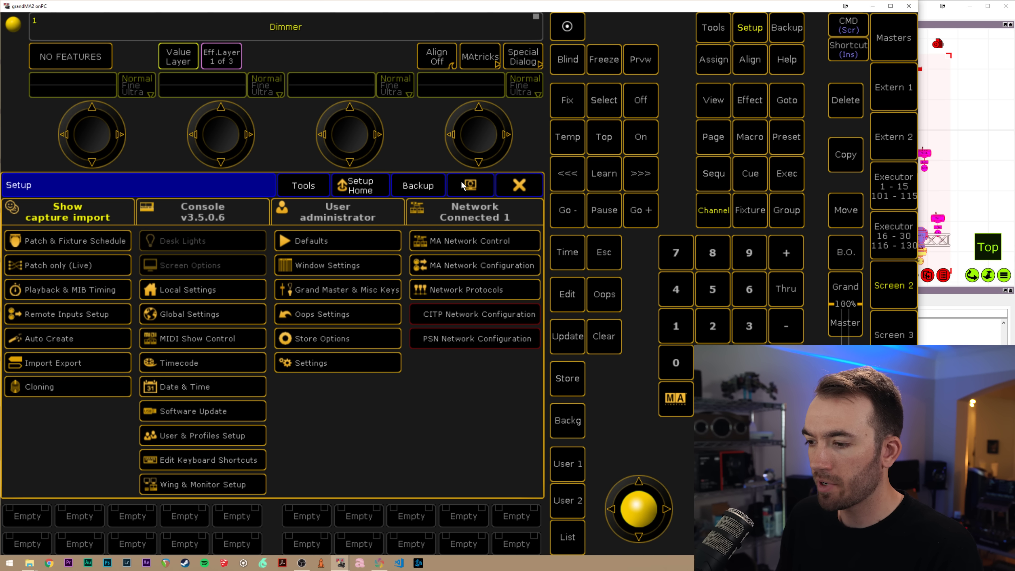
# - Move the Setup window to Screen 2, close the command overlay, and open the Patch & Fixture Schedule there
pyautogui.click(470, 185)
pyautogui.click(462, 297)
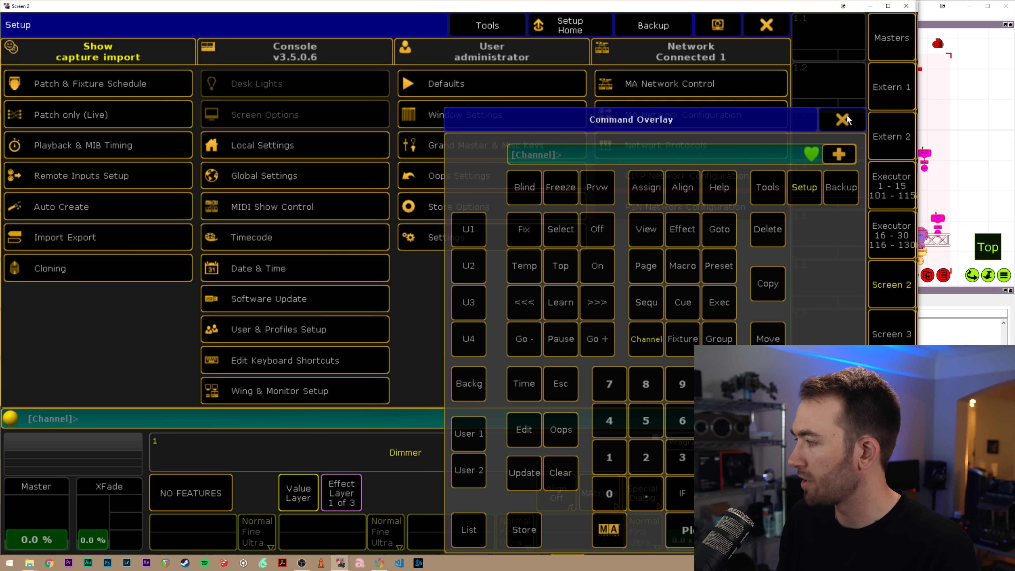
pyautogui.click(844, 119)
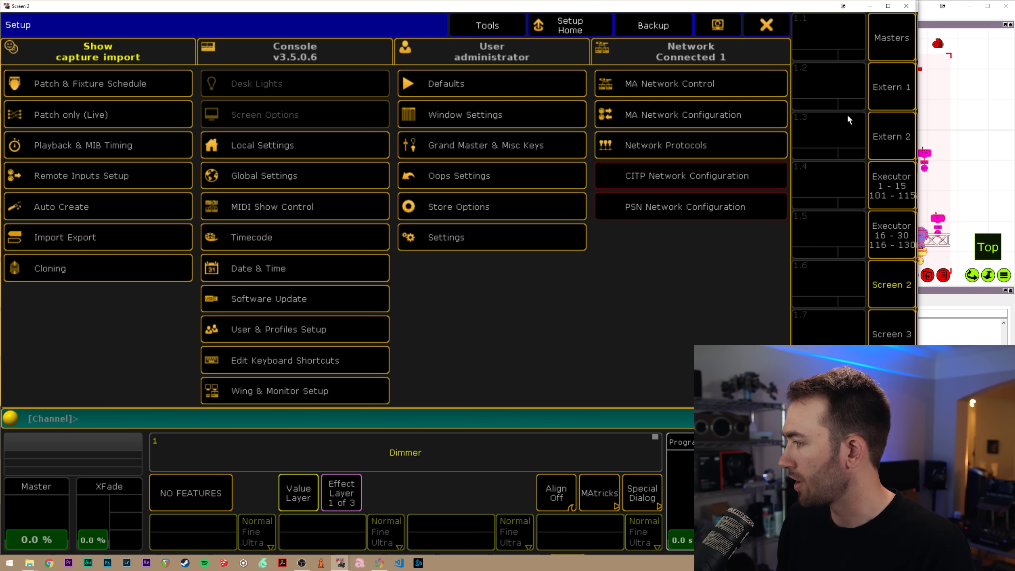
pyautogui.click(123, 76)
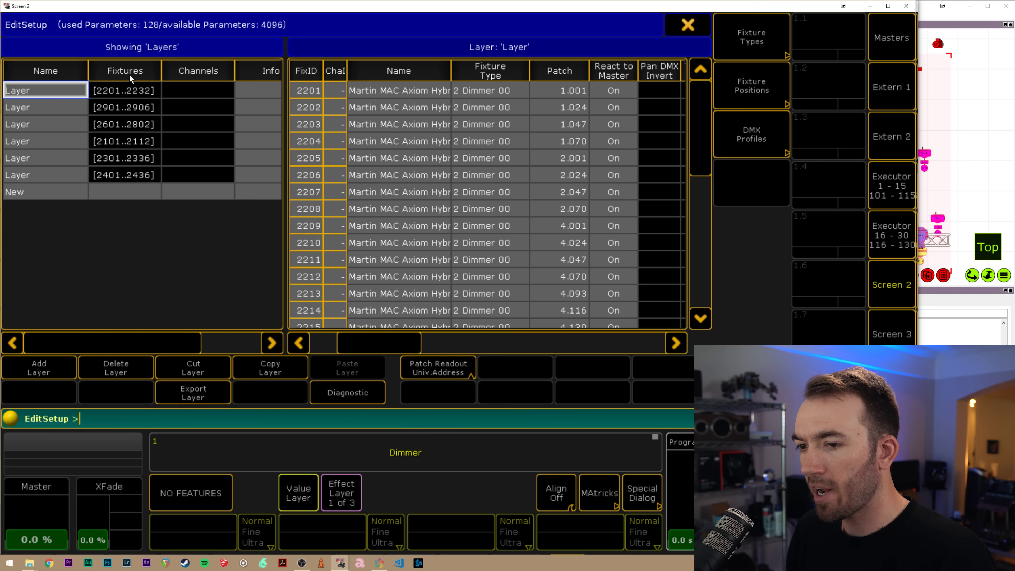
# - Rename the layer holding fixtures 2201 to 2232 as Beam
pyautogui.click(54, 90)
pyautogui.write('Beam')
pyautogui.press('Return')
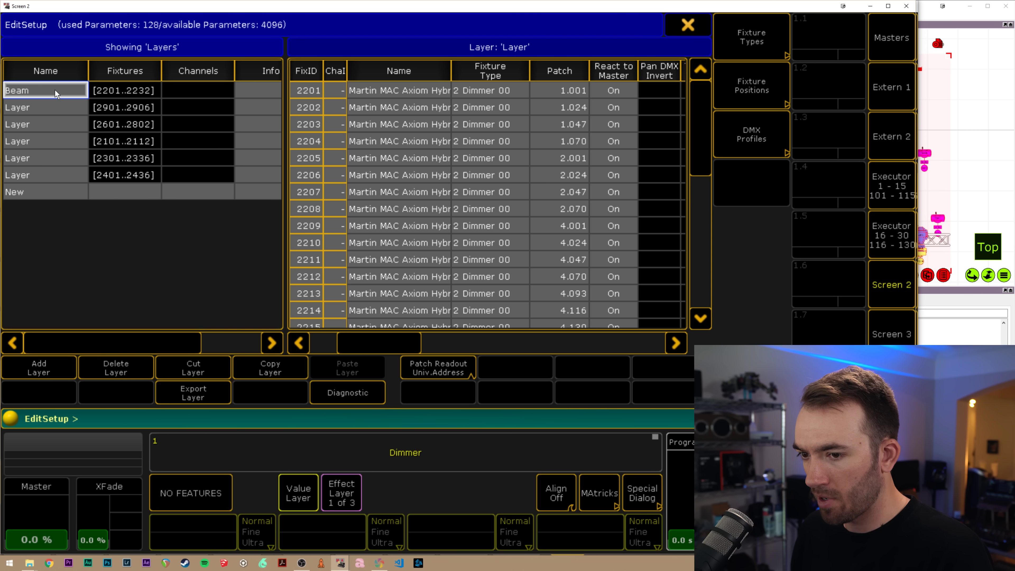
# - Import the Martin Mac Axiom Hybrid 00 fixture type and assign it to all fixtures in the Beam layer
pyautogui.click(484, 71)
pyautogui.click(481, 148)
pyautogui.click(515, 165)
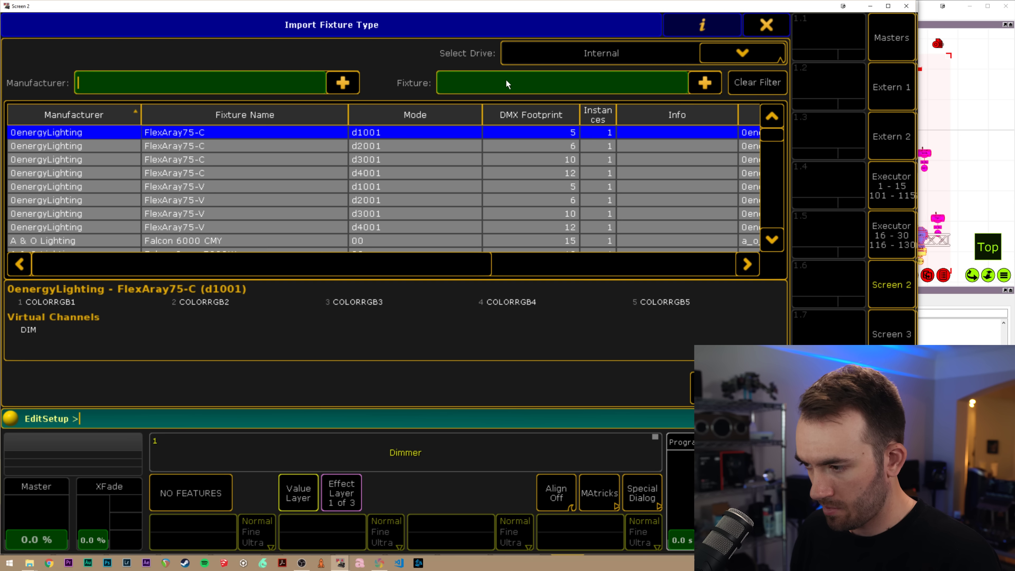
pyautogui.click(496, 87)
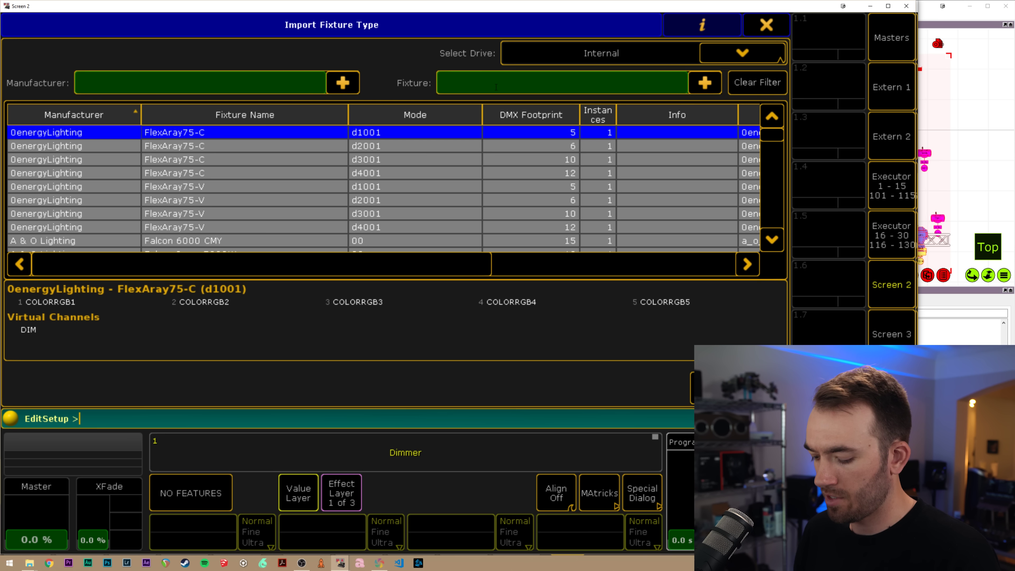
pyautogui.write('axiom')
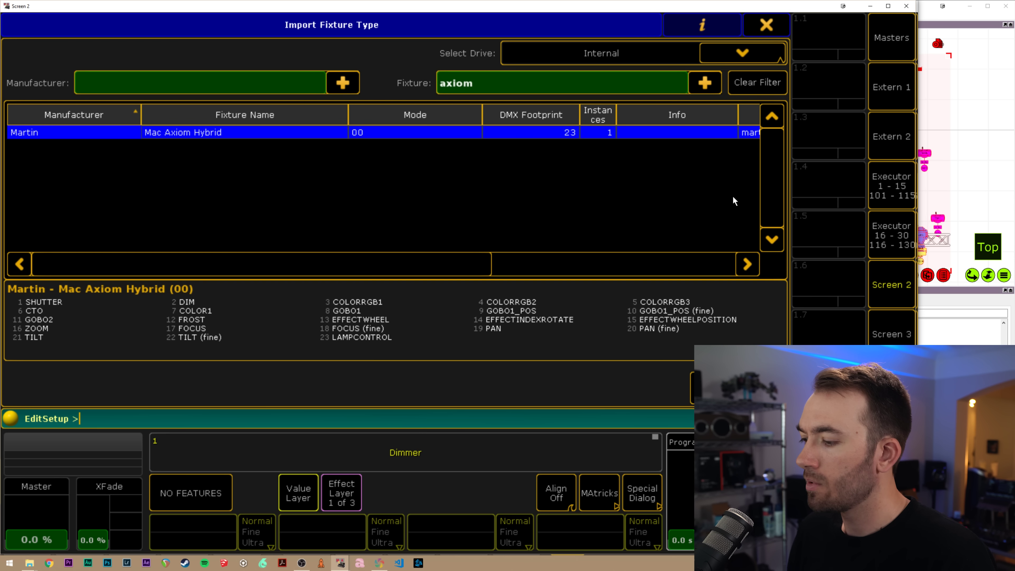
pyautogui.click(737, 387)
# - Rename the layer holding fixtures 2901 to 2906 as CF72
pyautogui.click(18, 108)
pyautogui.write('CFR')
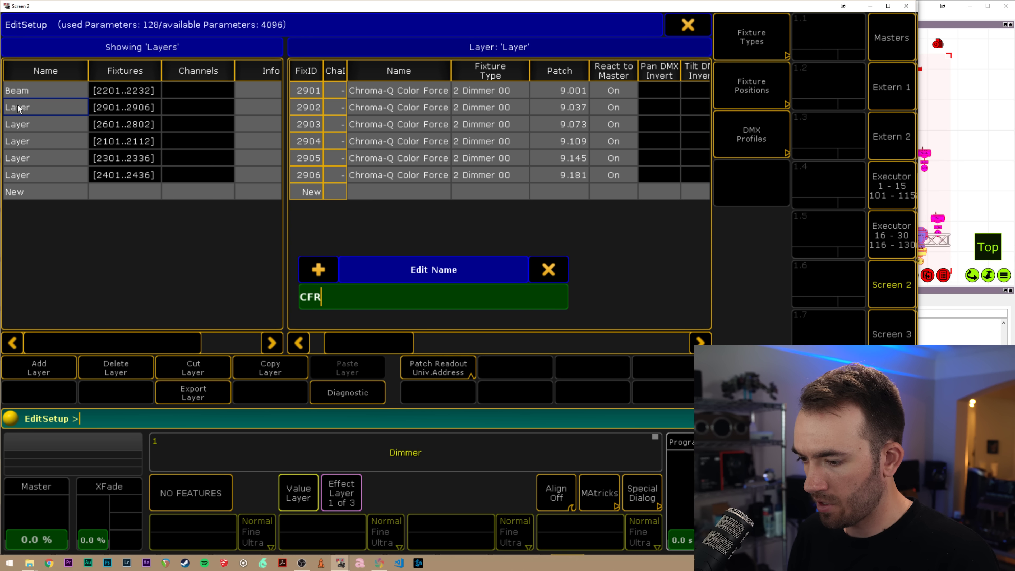
pyautogui.write('72')
pyautogui.press('Return')
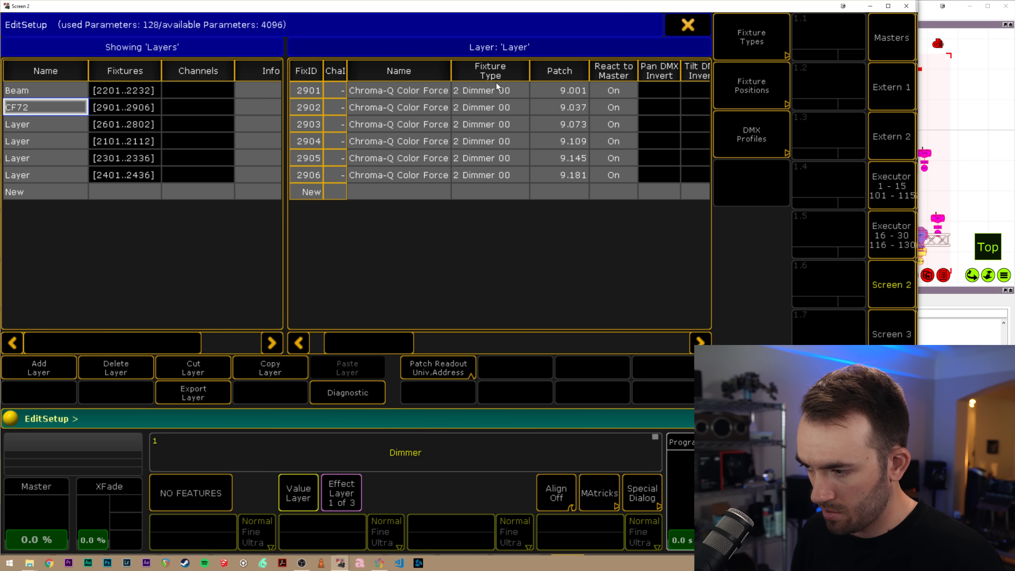
# - Import the Chroma Q Color Force 72 fixture type in Mode 3 and assign it to all fixtures in the CF72 layer
pyautogui.click(486, 90)
pyautogui.click(538, 106)
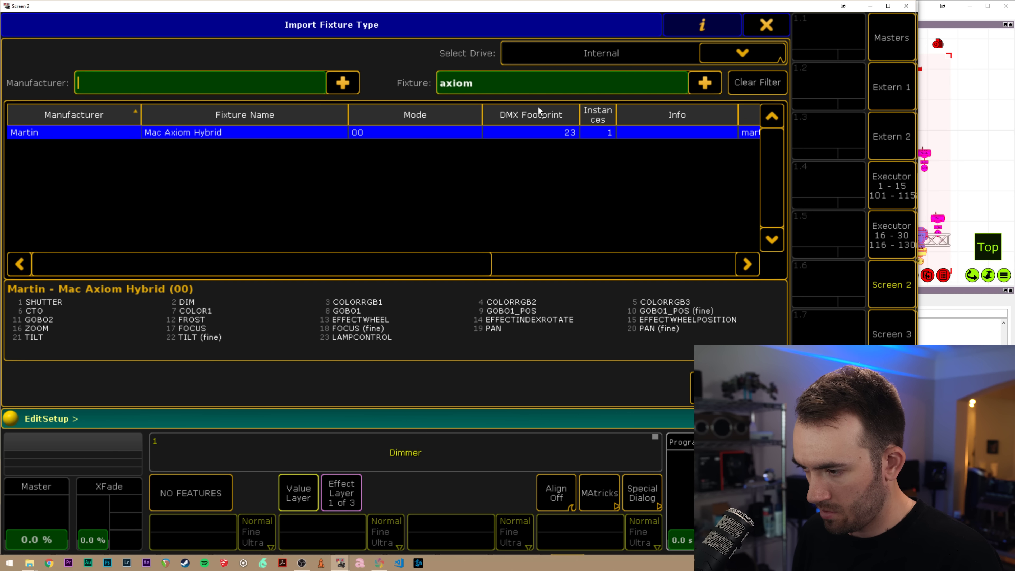
pyautogui.press('Tab')
pyautogui.write('color fo')
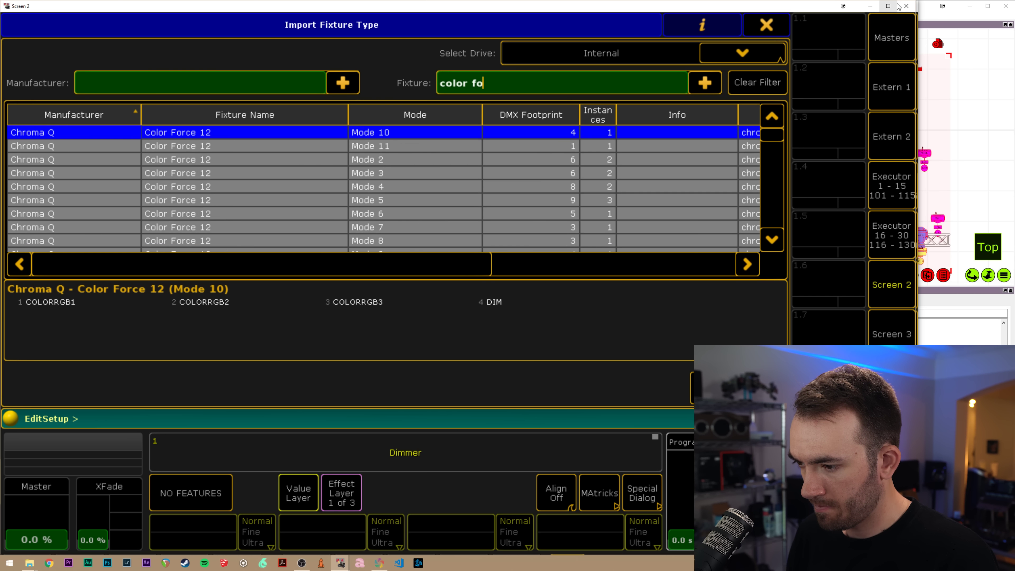
pyautogui.write('rce 72')
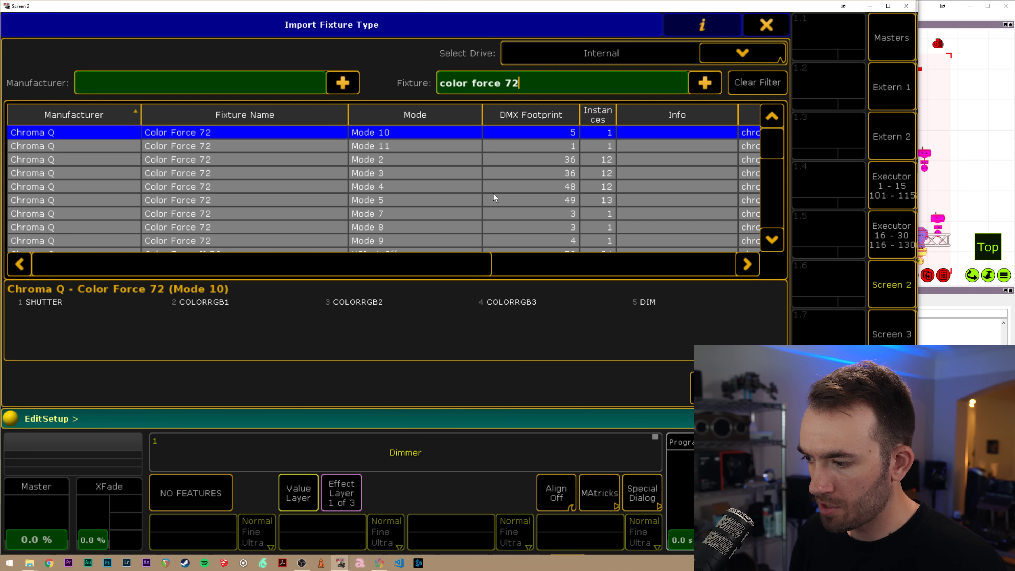
pyautogui.click(479, 172)
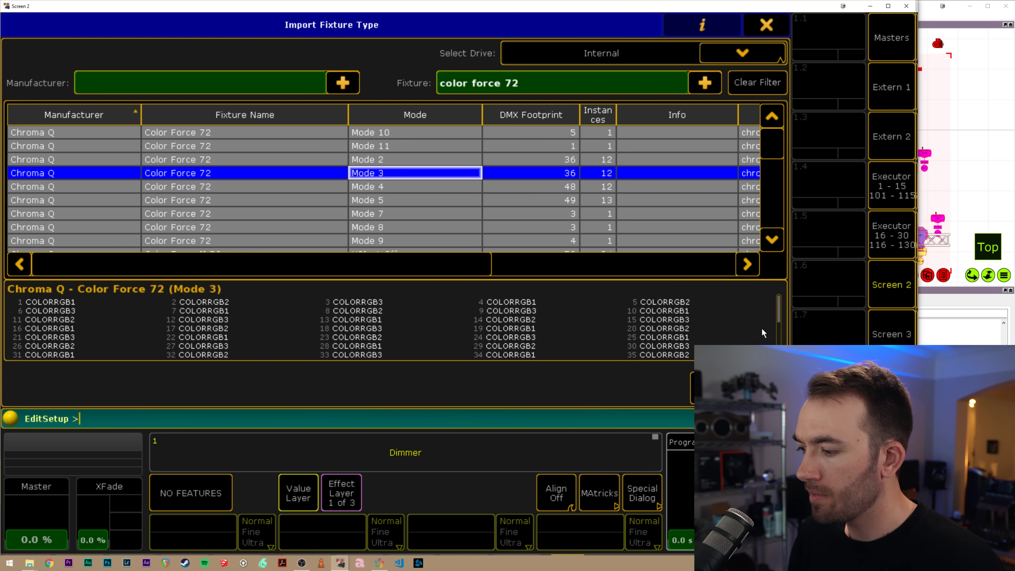
pyautogui.press('Return')
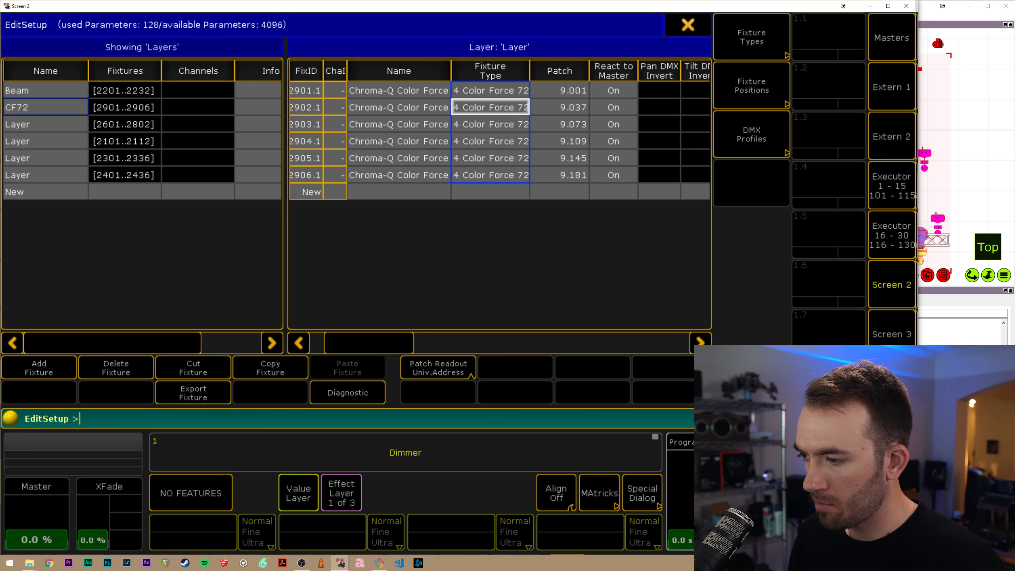
# - Import the Martin Mac Viper Performance 16 bit fixture type for all fixtures in the layer with fixtures 2601 to 2802
pyautogui.click(22, 128)
pyautogui.click(455, 106)
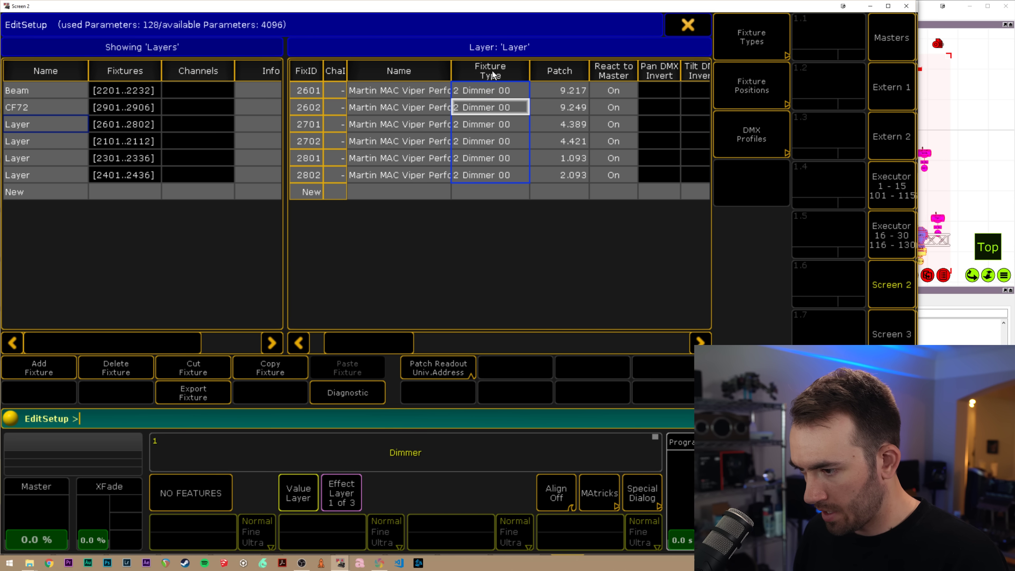
pyautogui.click(485, 106)
pyautogui.click(504, 117)
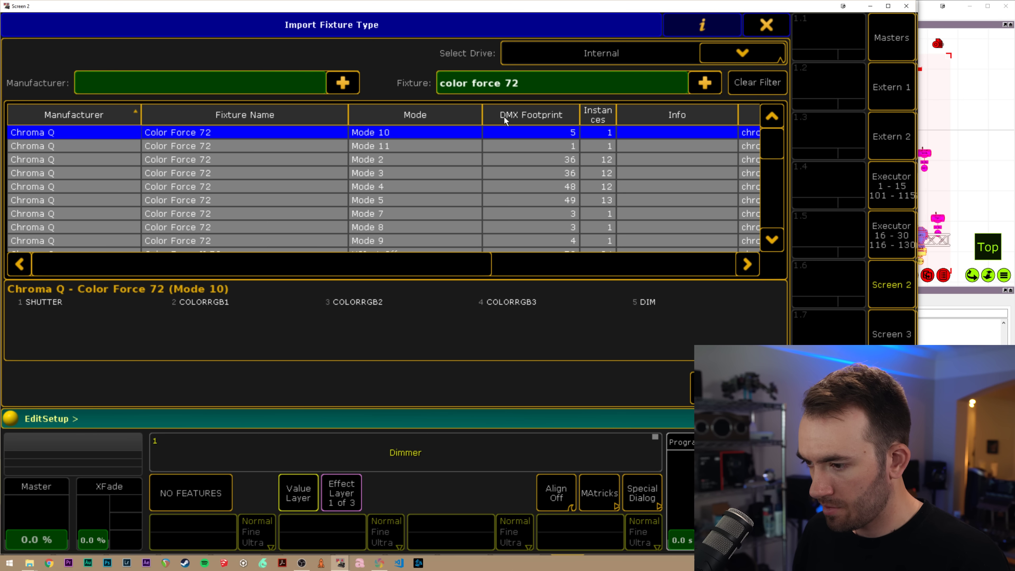
pyautogui.click(540, 87)
pyautogui.write('viper perf')
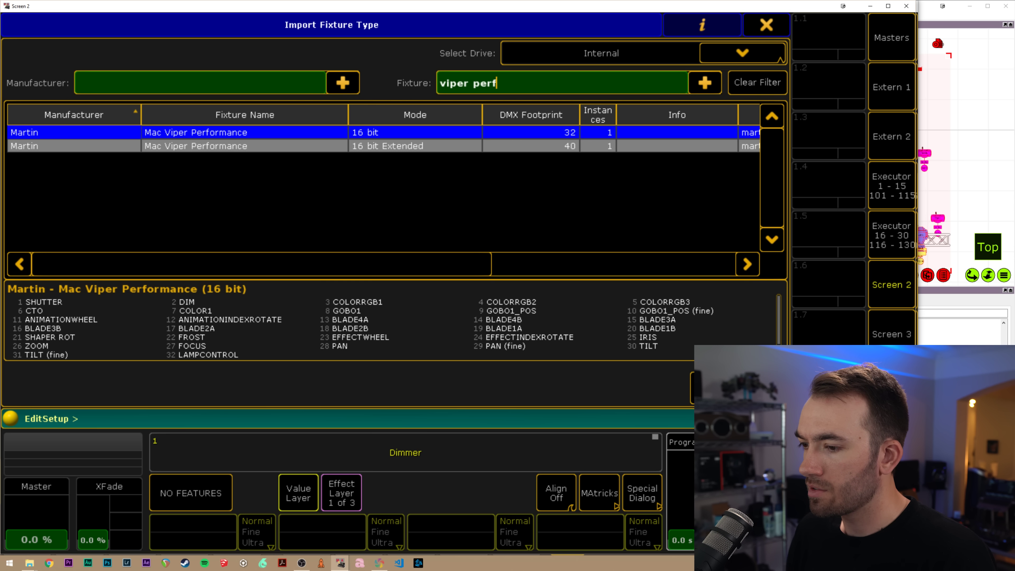
pyautogui.click(740, 388)
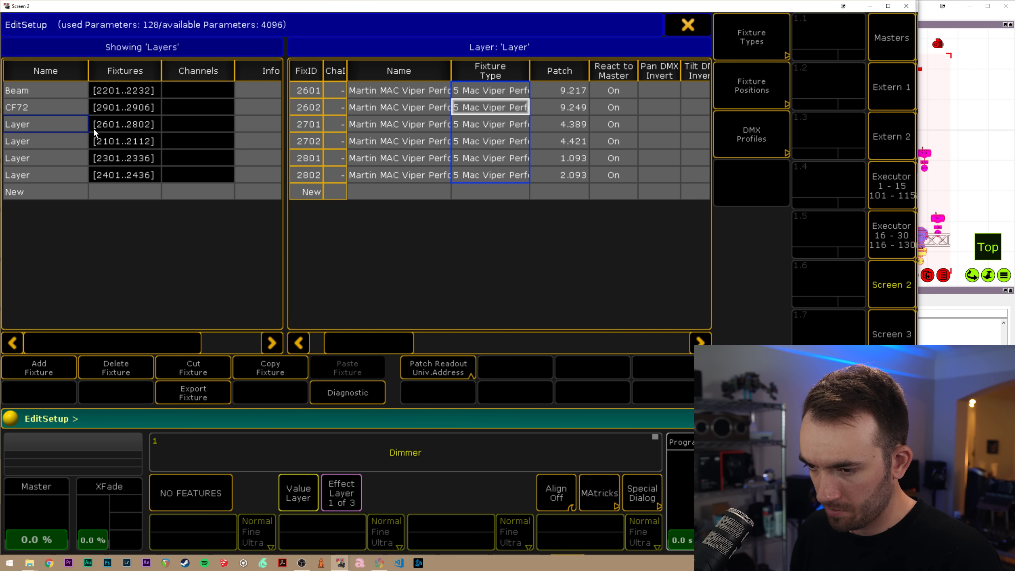
# - Rename the layer holding fixtures 2601 to 2802 as Viper Performance
pyautogui.click(43, 136)
pyautogui.click(34, 121)
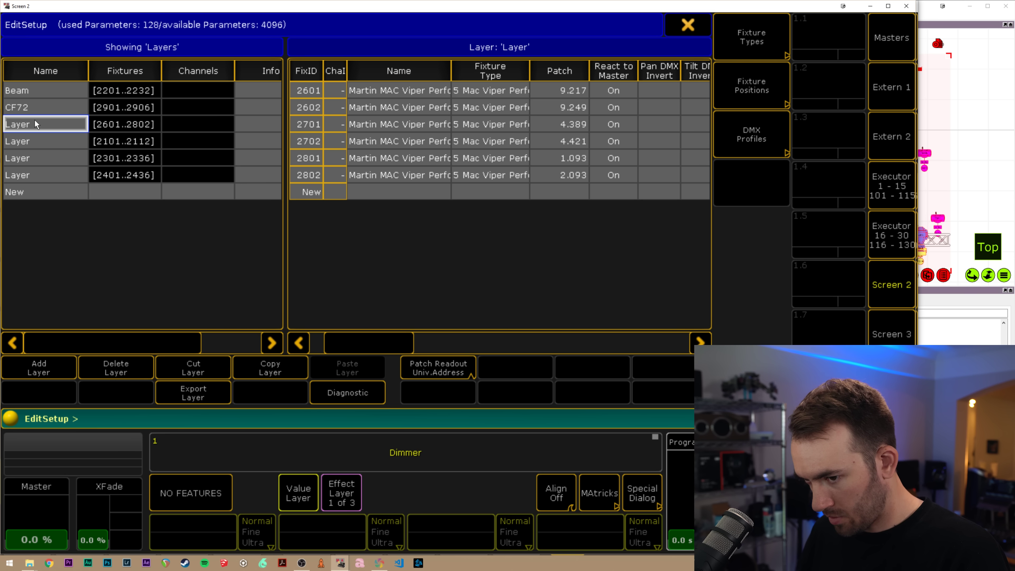
pyautogui.click(35, 120)
pyautogui.write('Viper Perform')
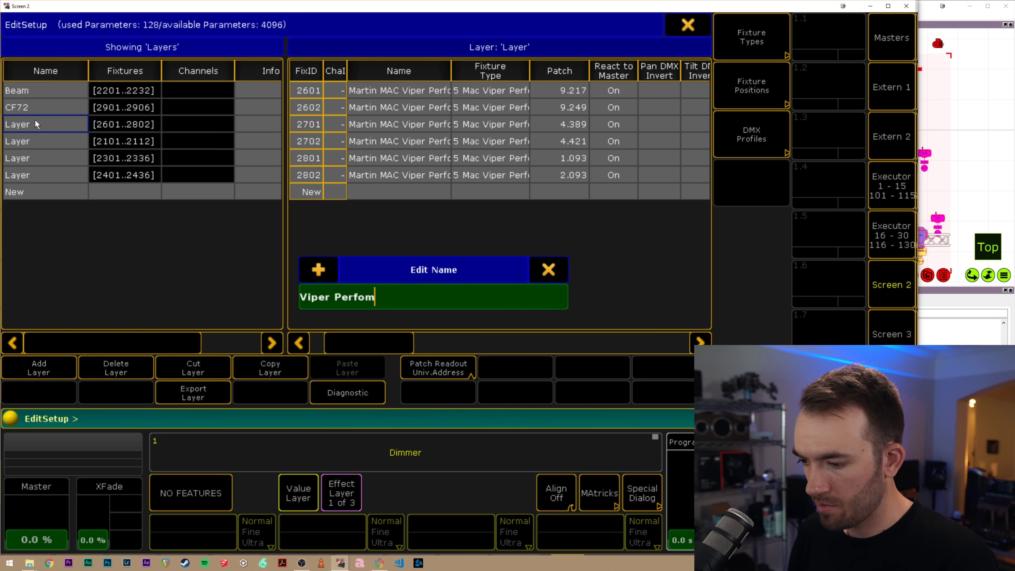
pyautogui.write('ance')
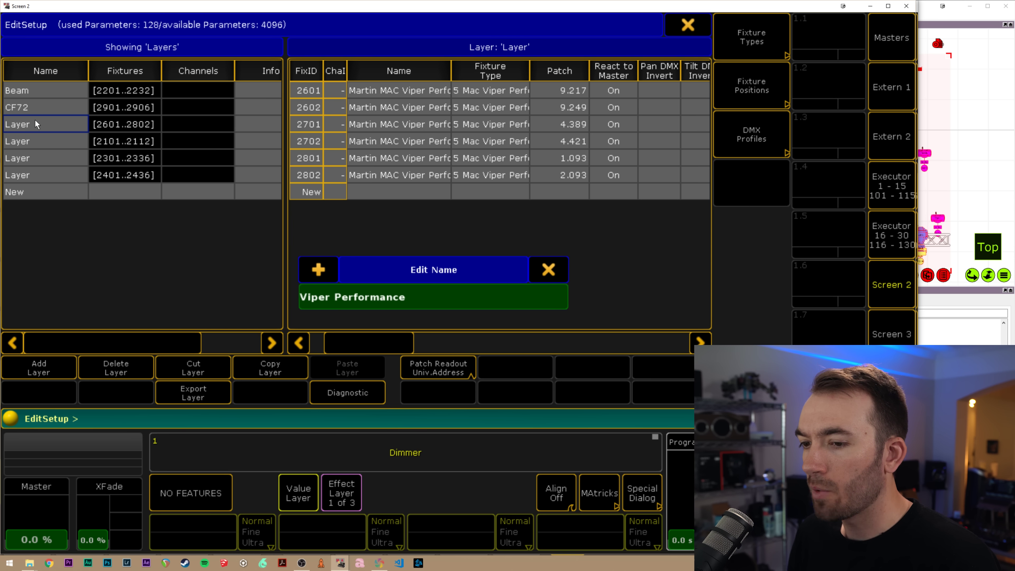
pyautogui.press('Return')
# - Rename the layer holding fixtures 2101 to 2112 as Viper Profile
pyautogui.press('Down')
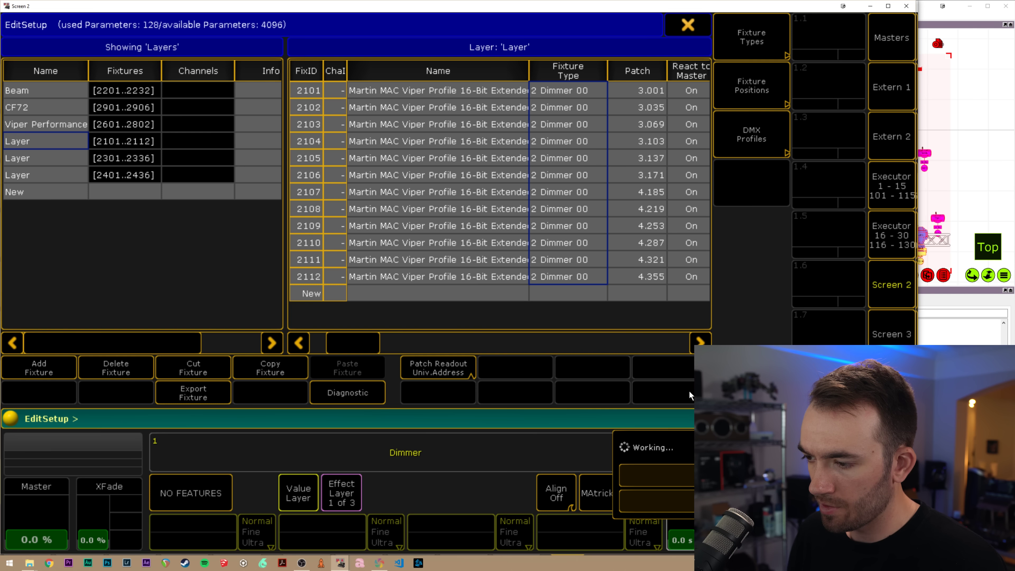
pyautogui.click(25, 157)
pyautogui.click(28, 146)
pyautogui.click(27, 146)
pyautogui.write('Viper Profile')
pyautogui.press('Return')
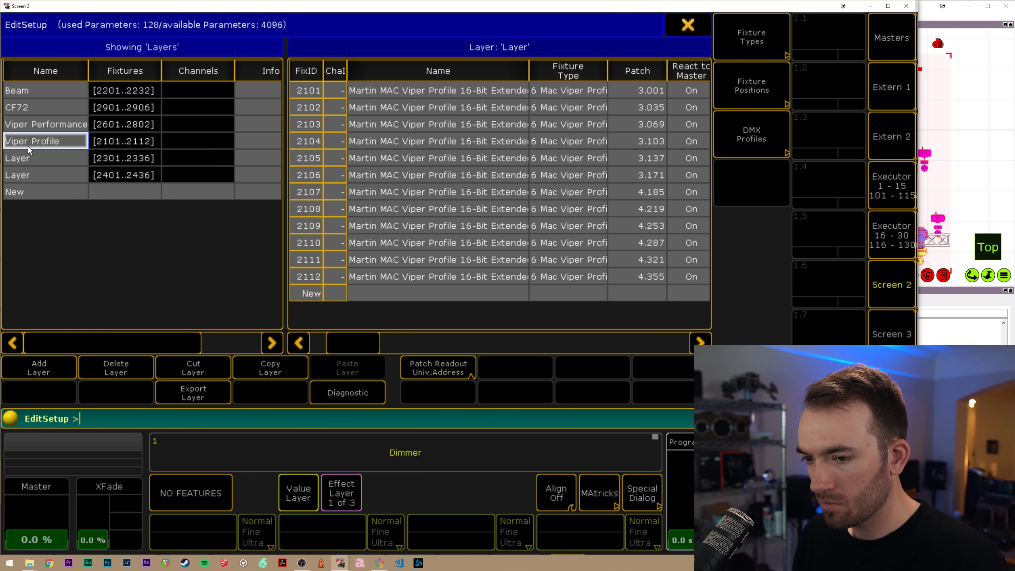
# - Import the GLP JDC-1 SpixPro fixture type for all fixtures in the layer with fixtures 2301 to 2336
pyautogui.press('Down')
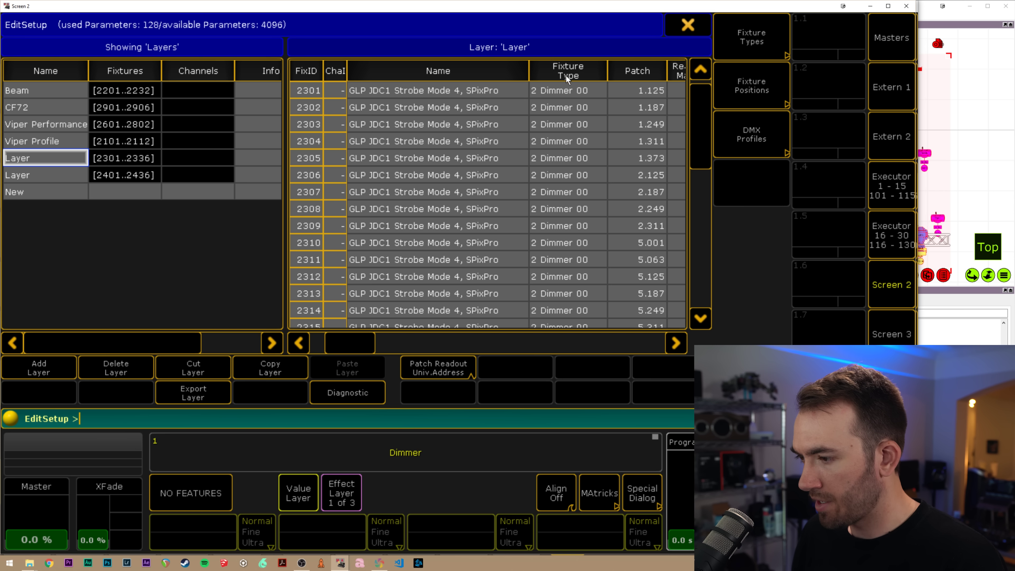
pyautogui.click(580, 111)
pyautogui.click(584, 114)
pyautogui.click(615, 125)
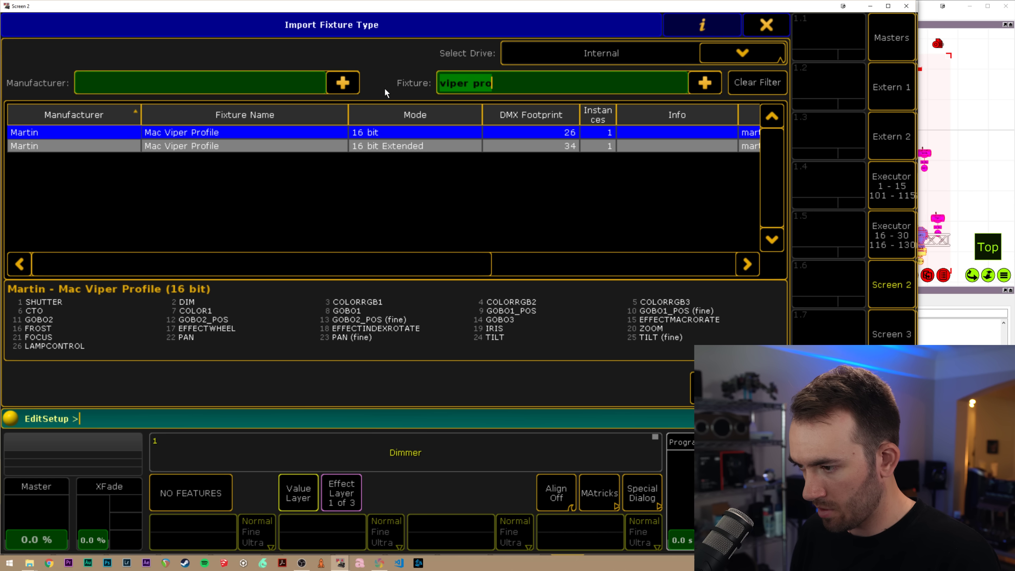
pyautogui.write('JDC')
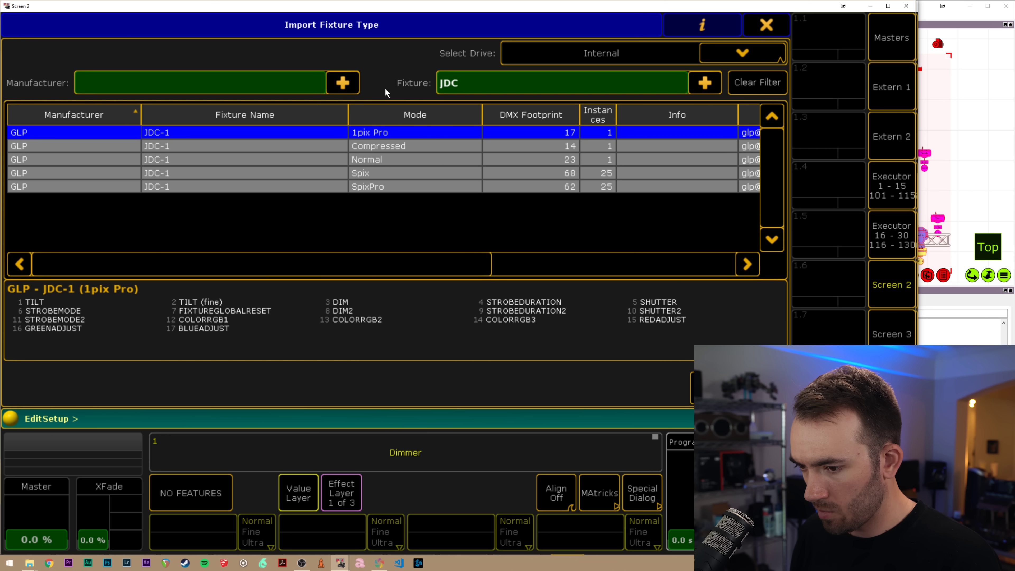
pyautogui.click(539, 189)
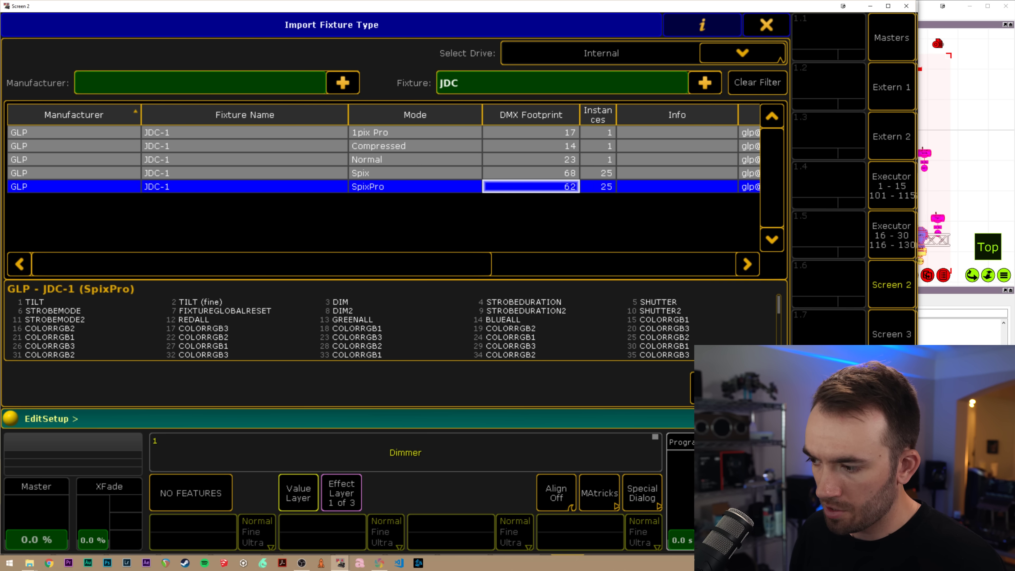
pyautogui.doubleClick(532, 186)
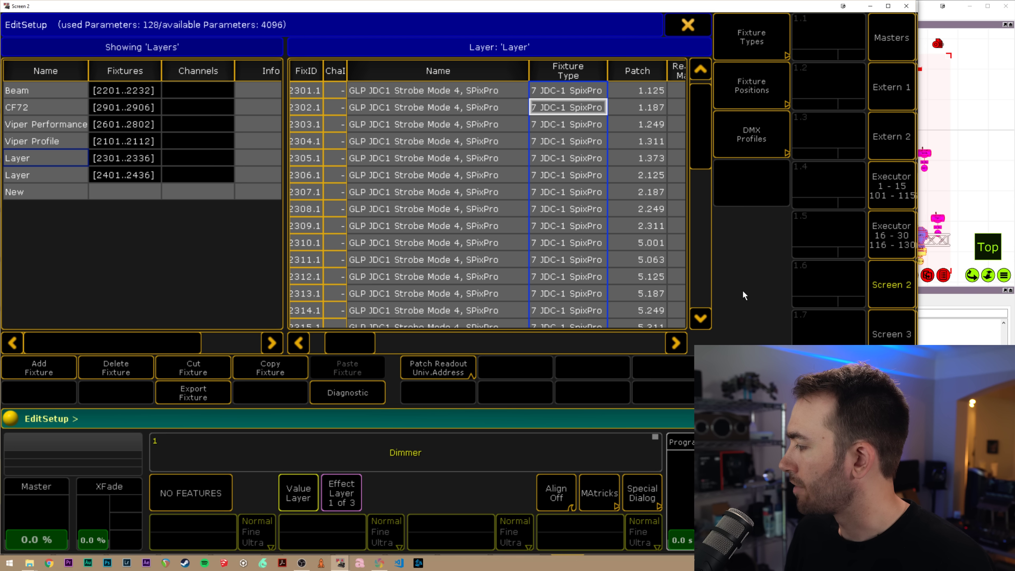
# - Rename the layer holding fixtures 2301 to 2336 as JDC1, and select the layer with fixtures 2401 to 2436
pyautogui.click(31, 158)
pyautogui.click(31, 159)
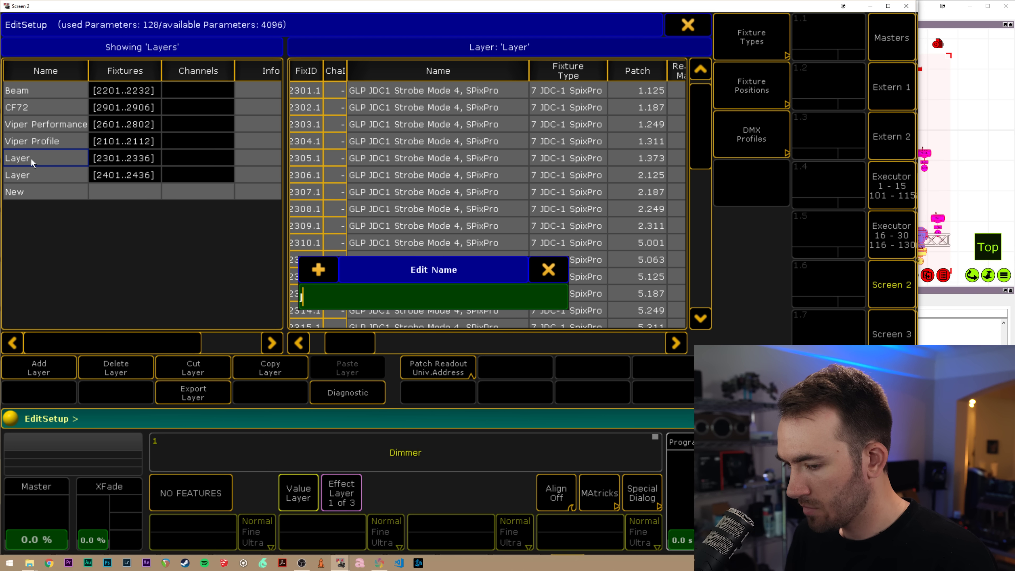
pyautogui.write('JDC1')
pyautogui.press('Return')
pyautogui.click(31, 180)
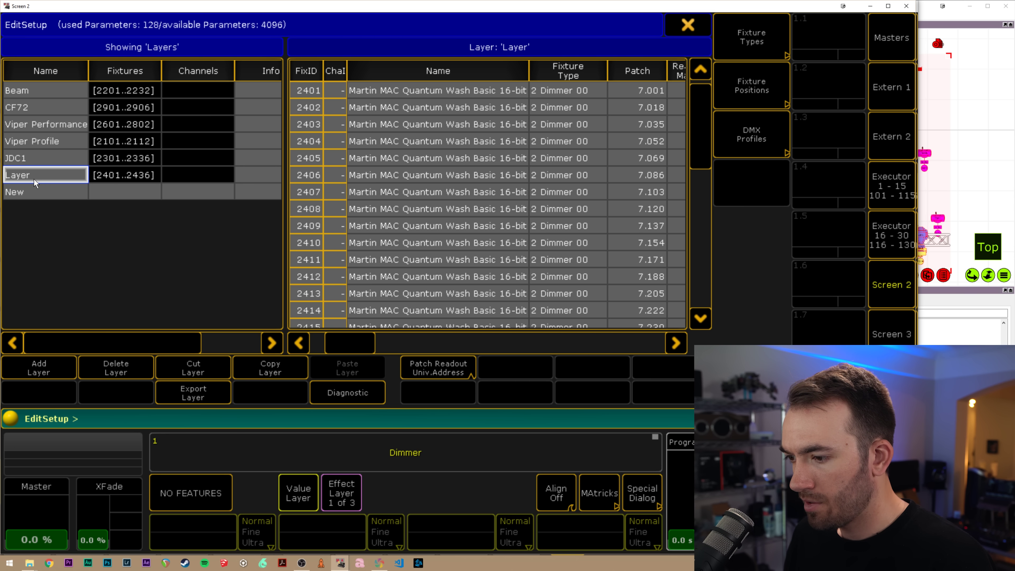
# - Rename the layer holding fixtures 2401 to 2436 as Quantum Wash
pyautogui.write('Quant')
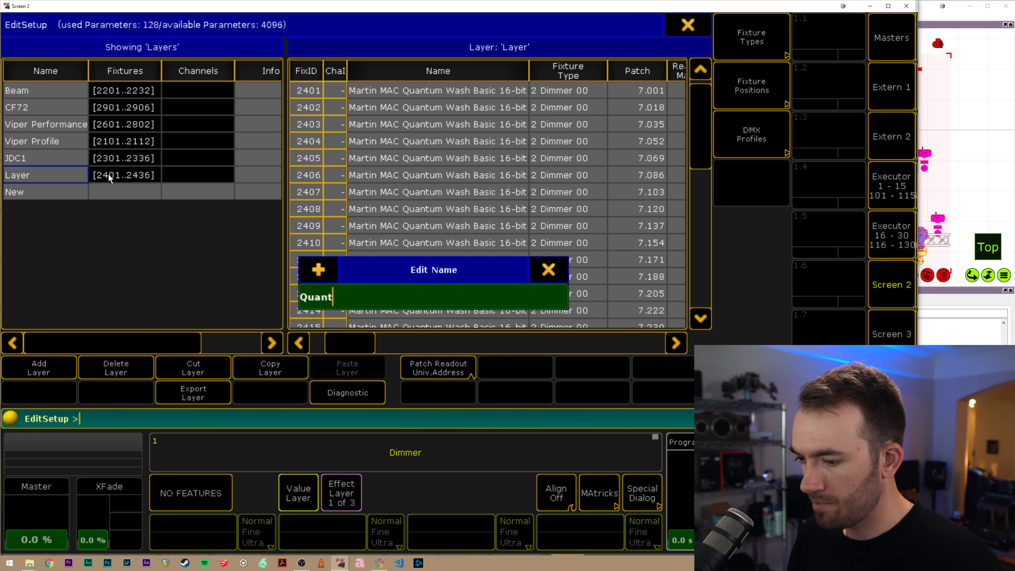
pyautogui.write('um Wash')
pyautogui.press('Return')
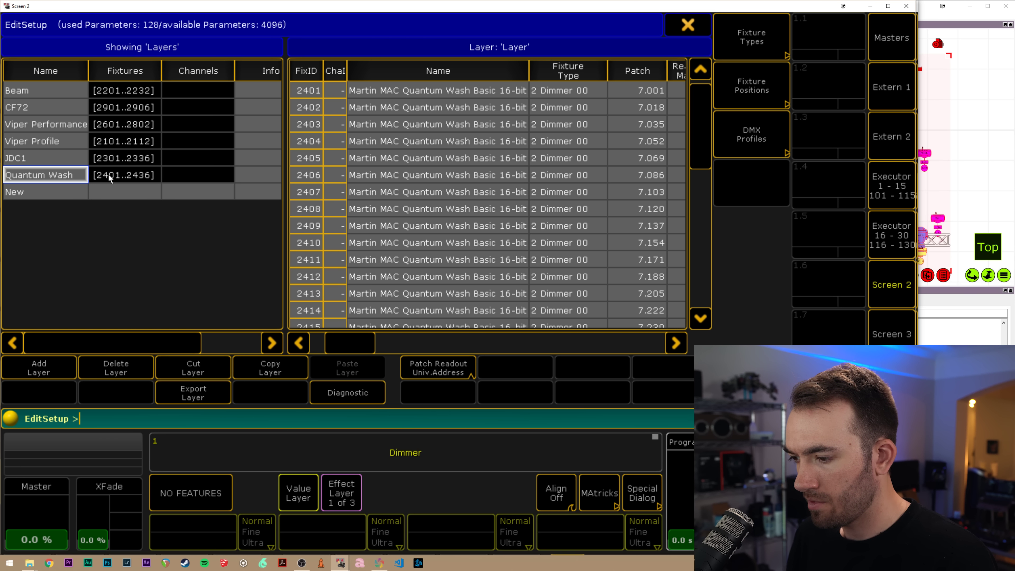
# - Import the Martin Mac Quantum Wash fixture type in Basic mode for all fixtures in the Quantum Wash layer
pyautogui.click(585, 71)
pyautogui.click(587, 107)
pyautogui.click(612, 127)
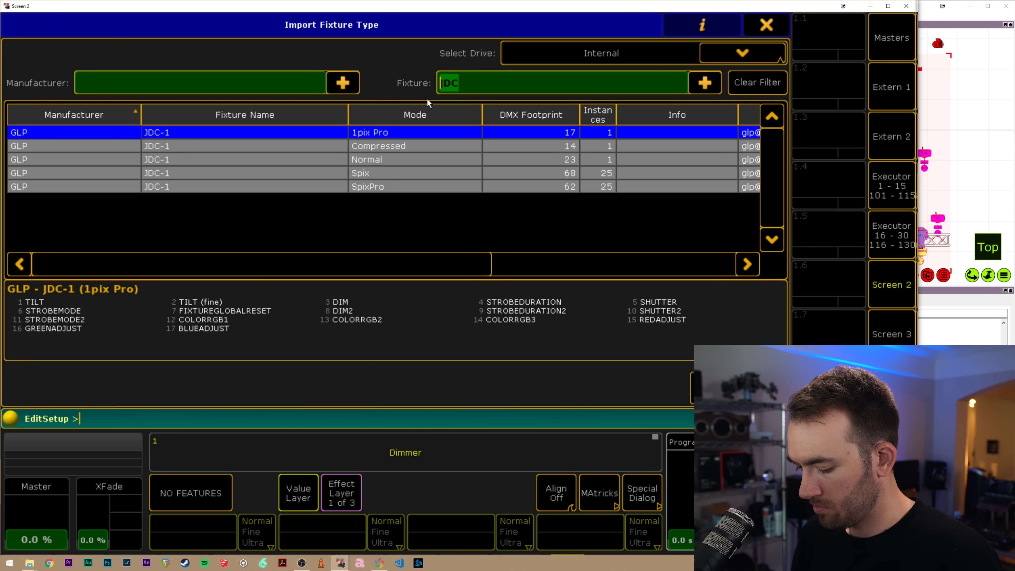
pyautogui.write('quantum Wash')
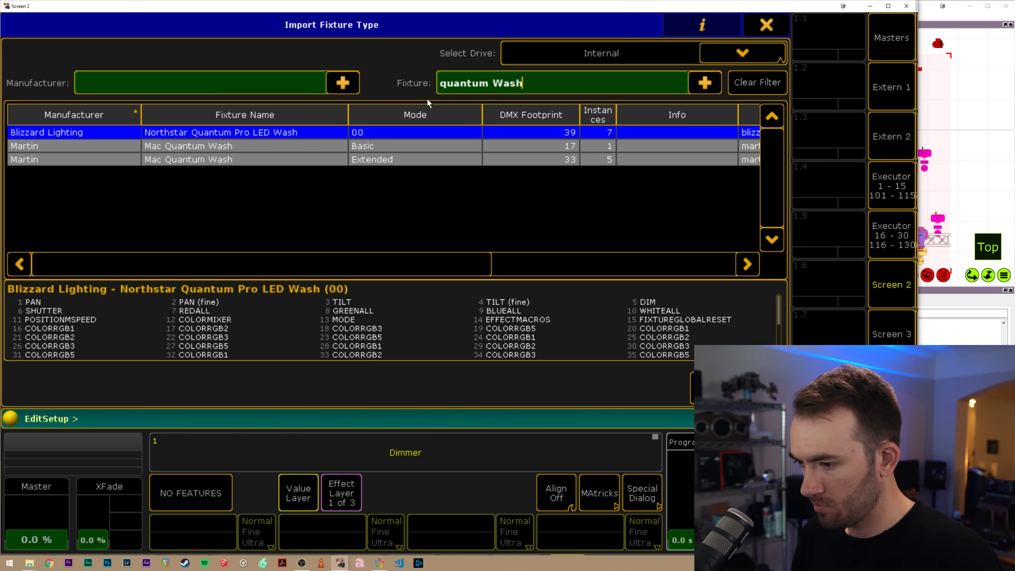
pyautogui.click(523, 146)
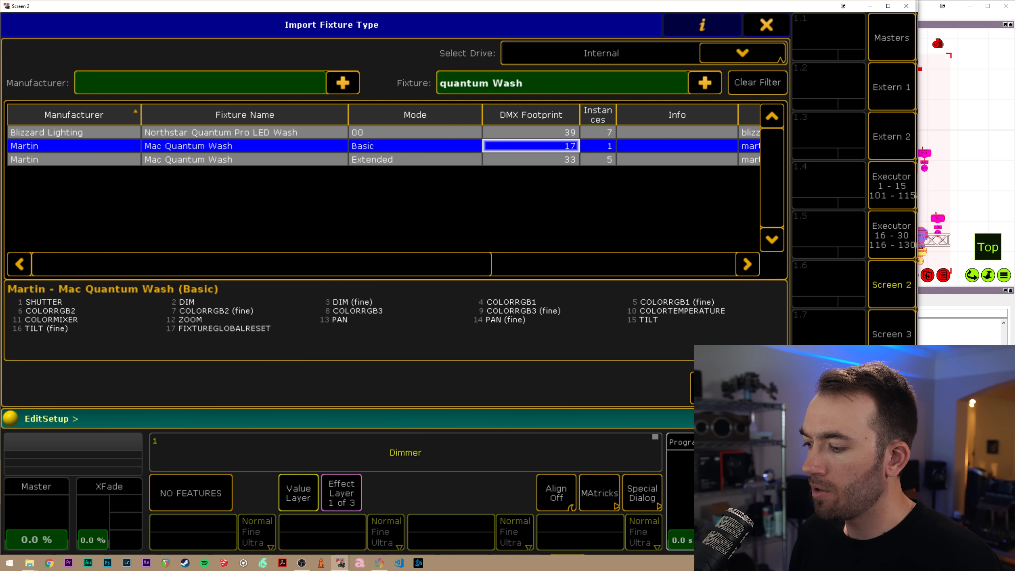
pyautogui.press('Return')
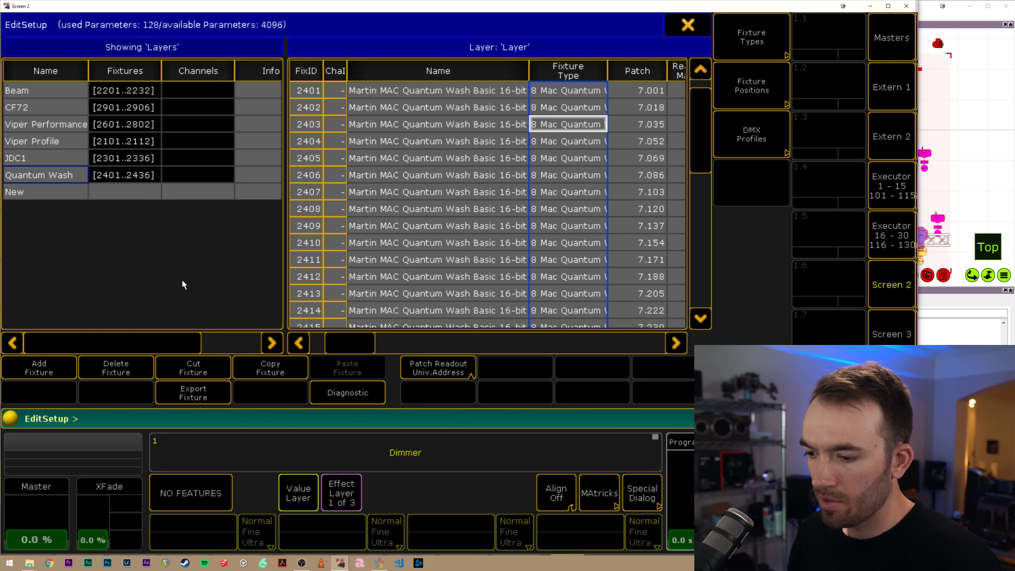
# - Leave the patch with the changes saved despite the warnings, and reopen the Patch & Fixture Schedule
pyautogui.click(686, 25)
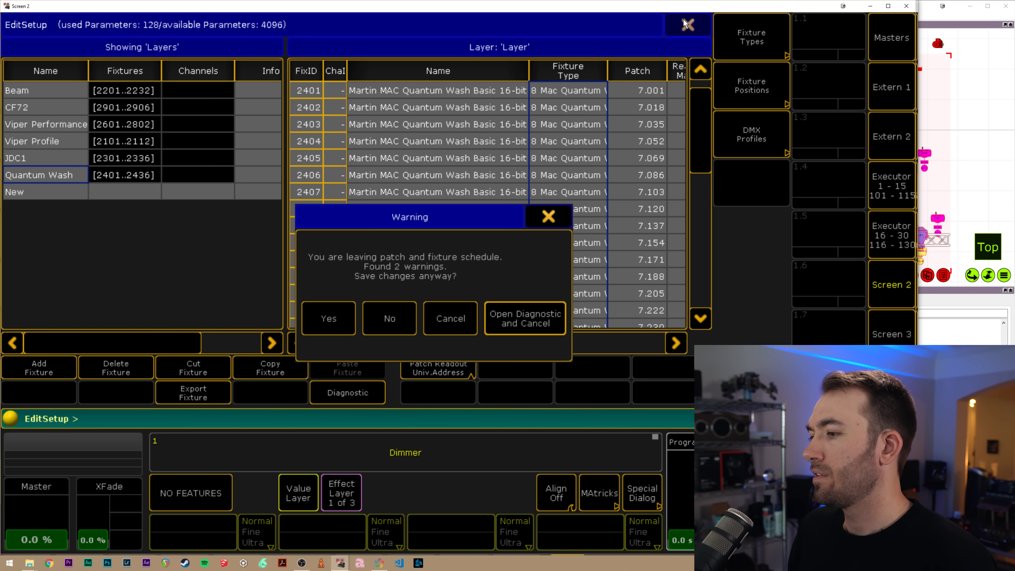
pyautogui.click(344, 316)
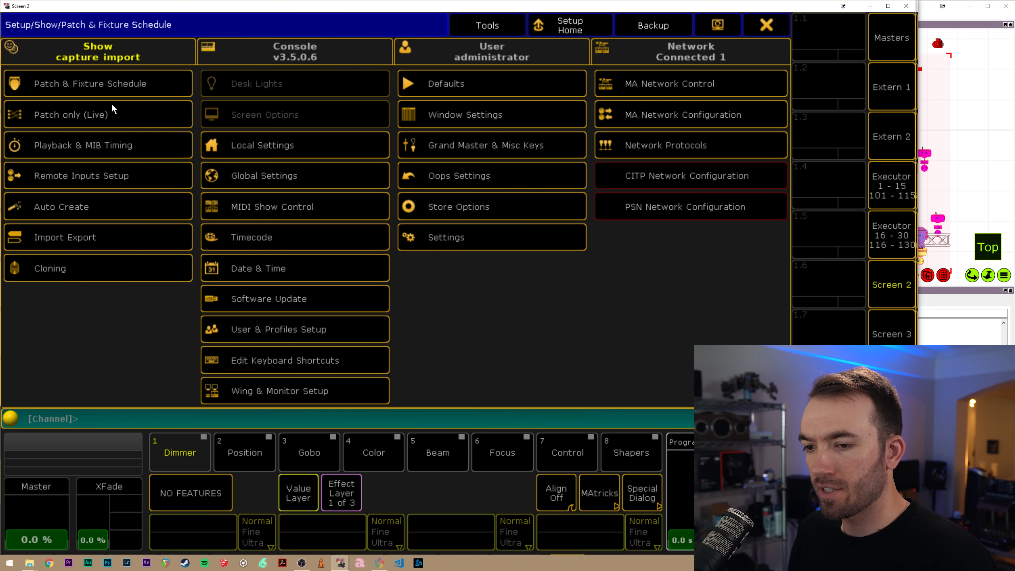
pyautogui.click(107, 86)
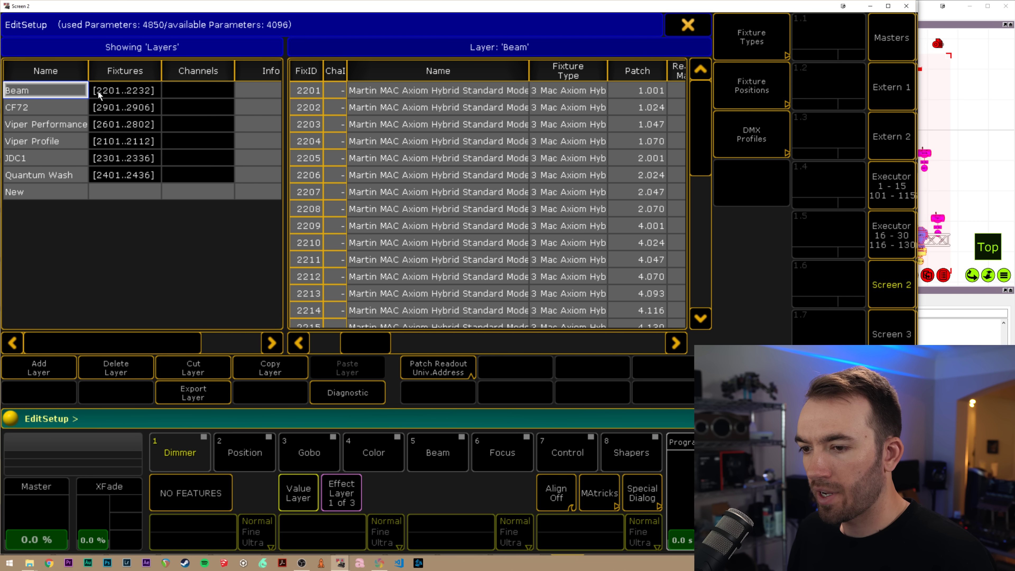
# - Go through the layers from Beam to Quantum Wash, checking their fixture types and Color values
pyautogui.click(155, 108)
pyautogui.click(142, 129)
pyautogui.click(136, 148)
pyautogui.click(135, 164)
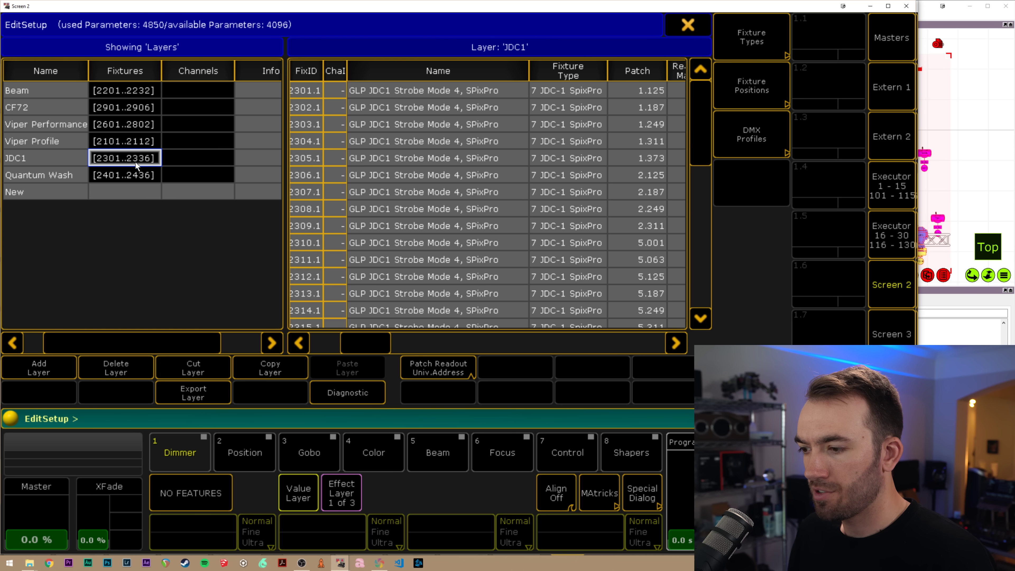
pyautogui.press('Down')
pyautogui.click(112, 91)
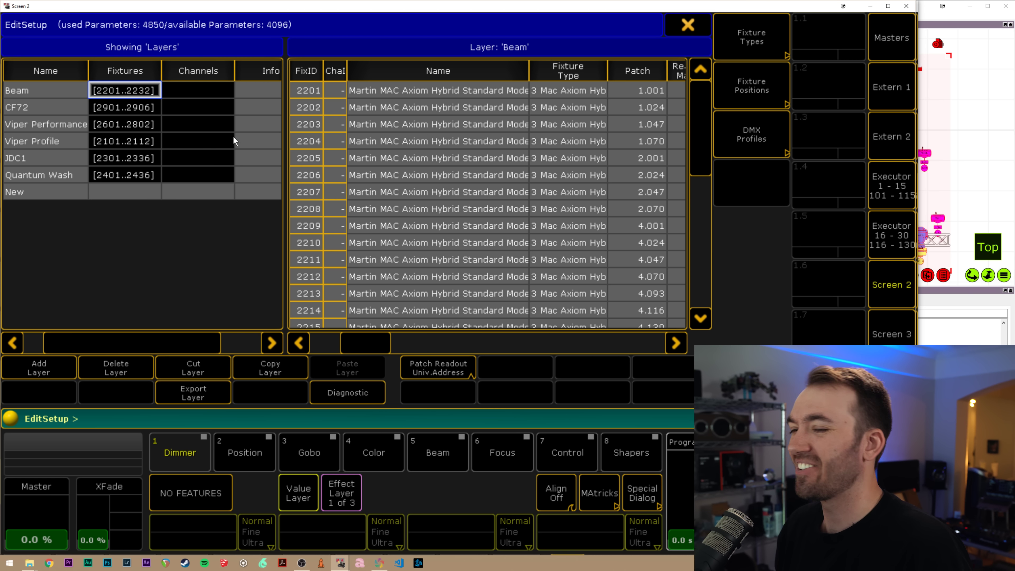
pyautogui.click(28, 92)
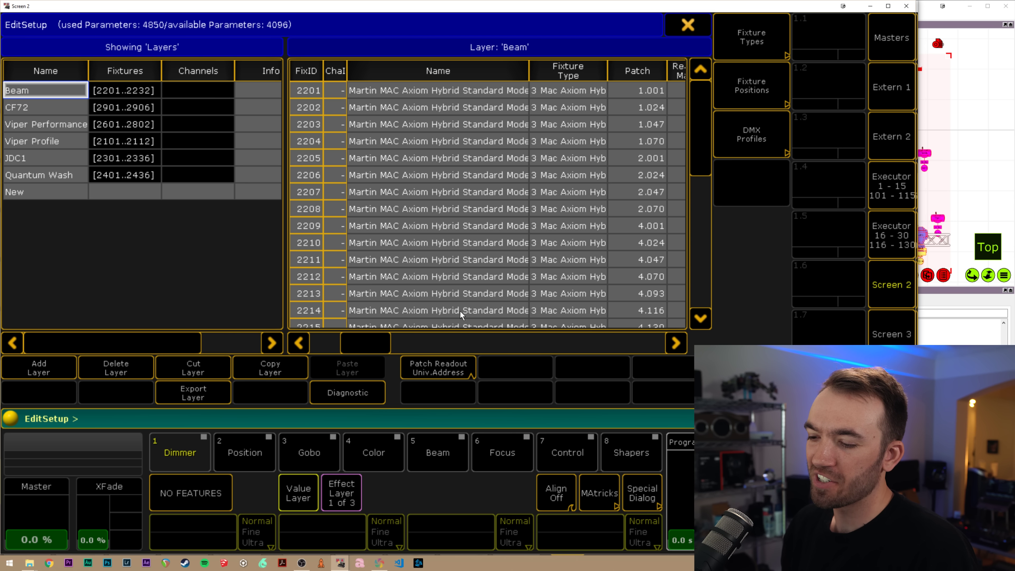
pyautogui.moveTo(374, 347); pyautogui.dragTo(551, 326)
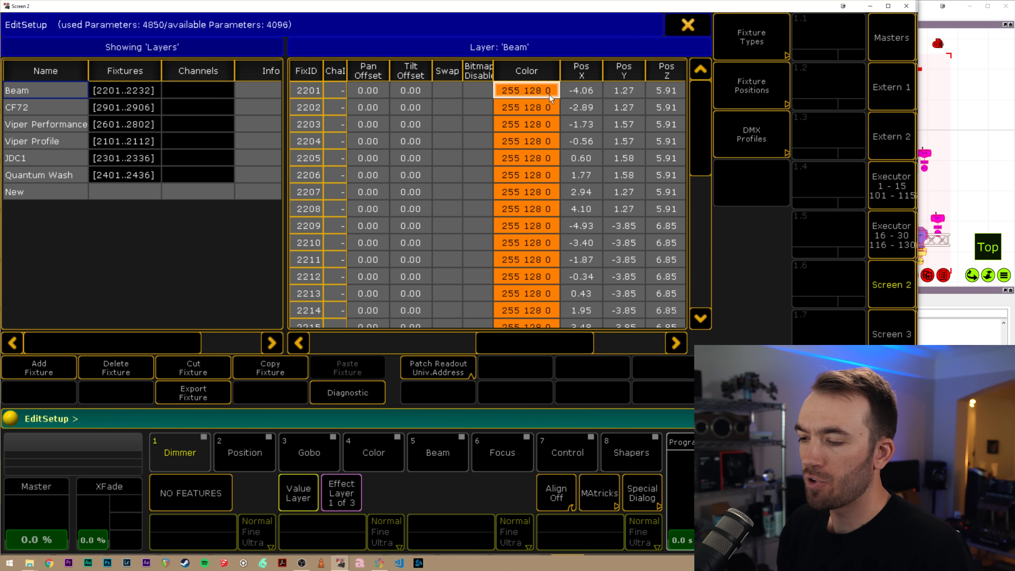
pyautogui.click(28, 108)
pyautogui.click(47, 138)
pyautogui.click(34, 158)
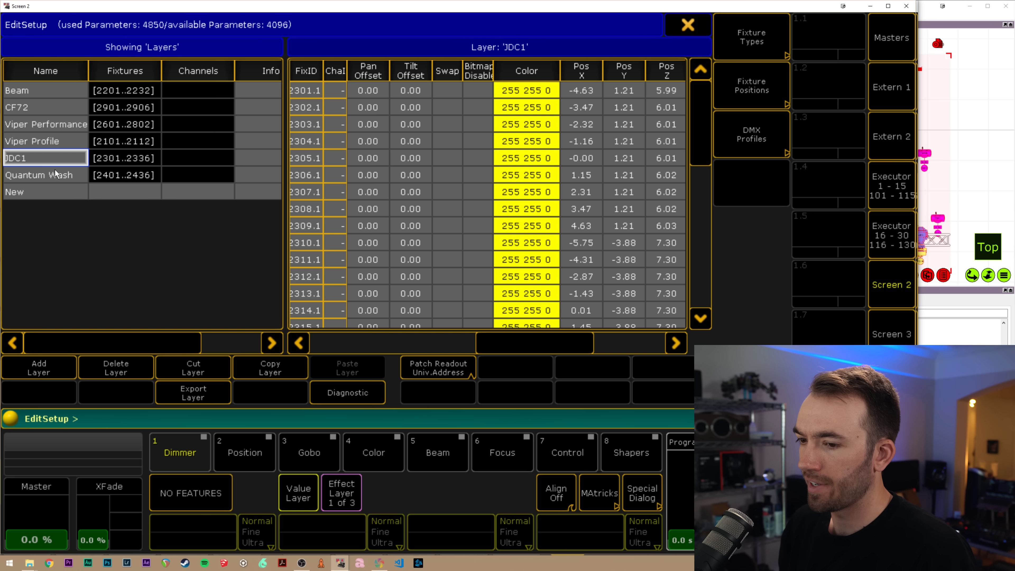
pyautogui.click(29, 181)
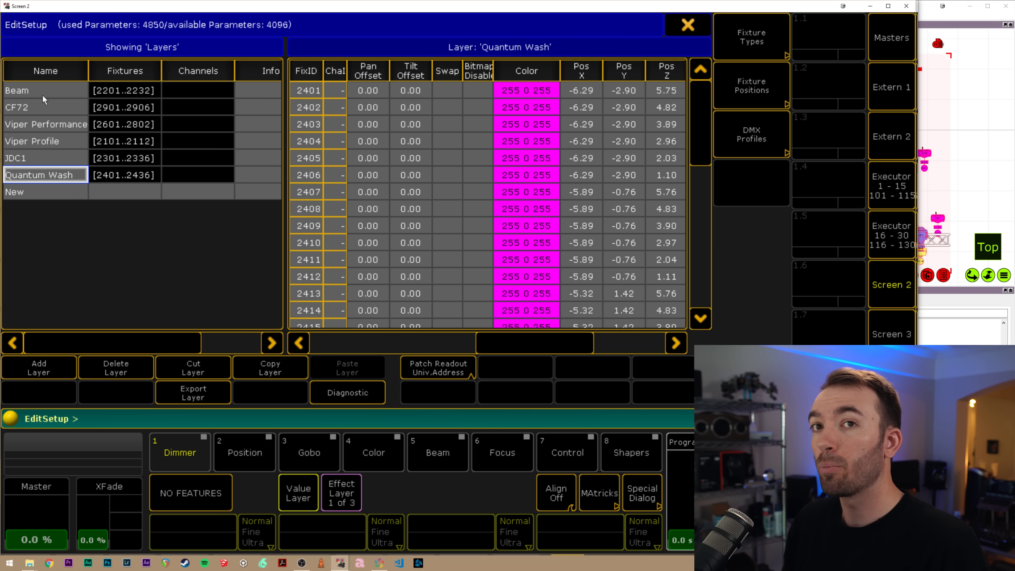
# - Reset the color of all fixtures in the Beam layer to white
pyautogui.click(60, 90)
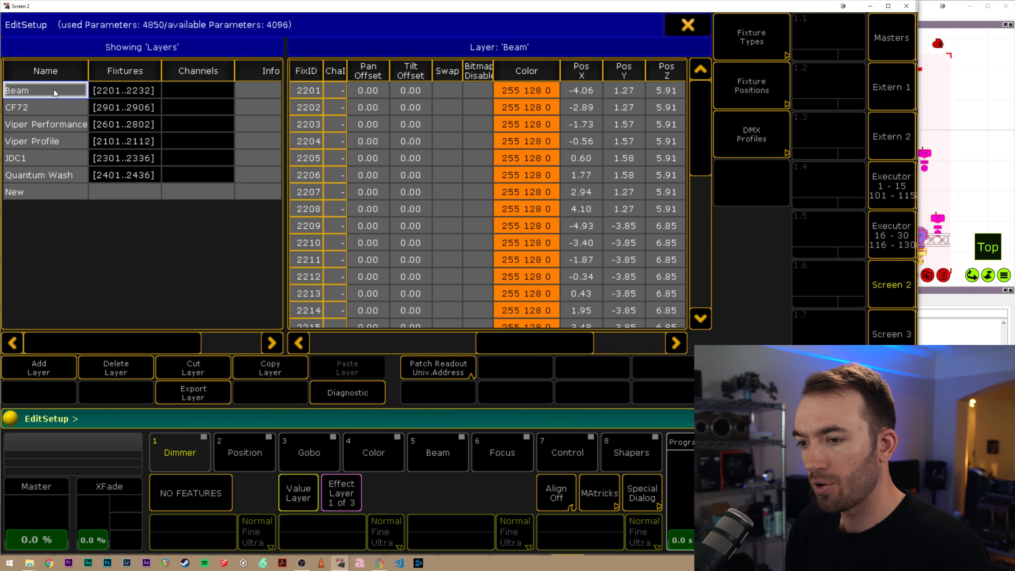
pyautogui.click(527, 124)
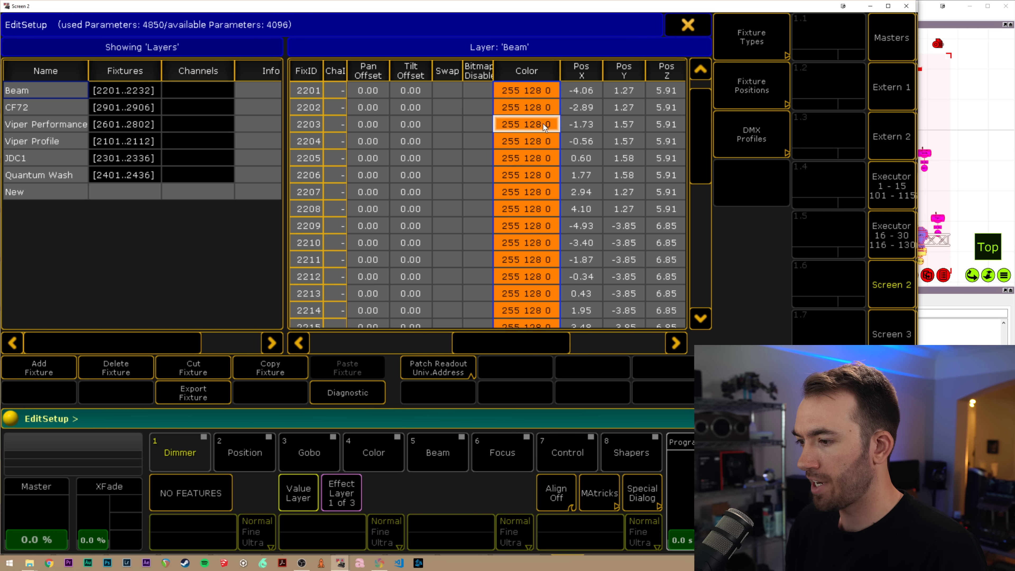
pyautogui.click(492, 409)
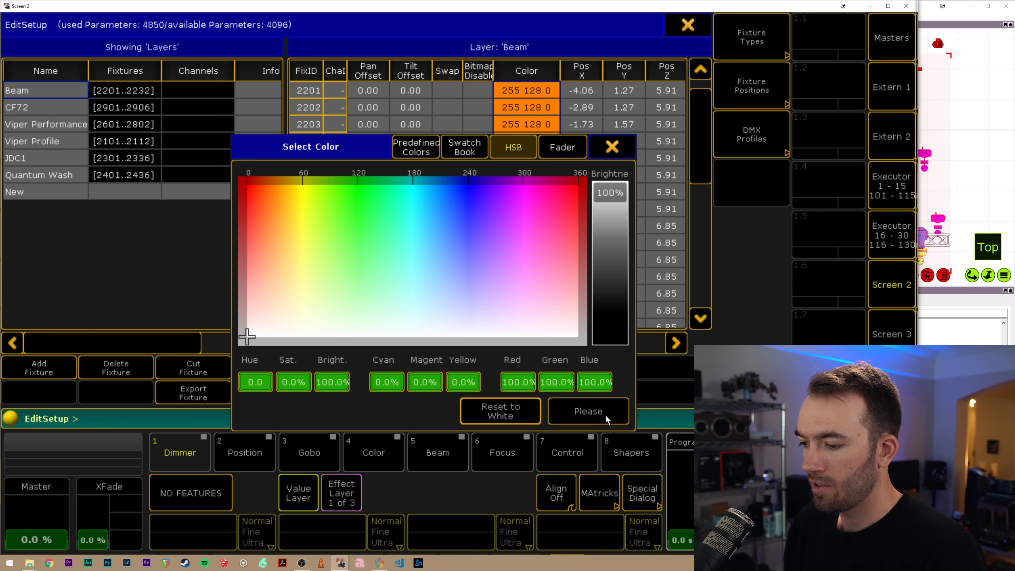
pyautogui.click(571, 412)
# - Reset the color of all six fixtures in the CF72 layer to white
pyautogui.click(7, 111)
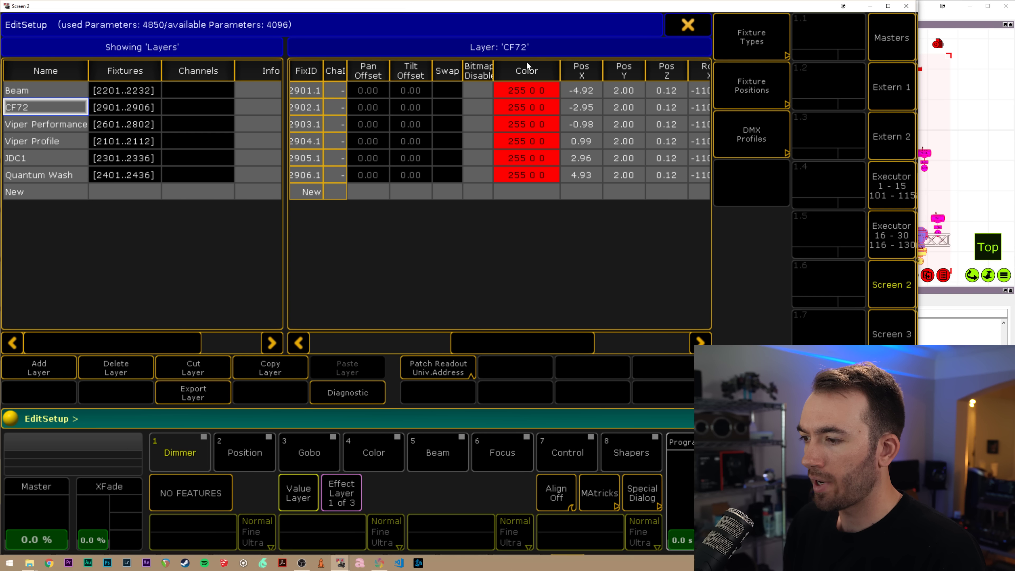
pyautogui.click(540, 106)
pyautogui.click(540, 106)
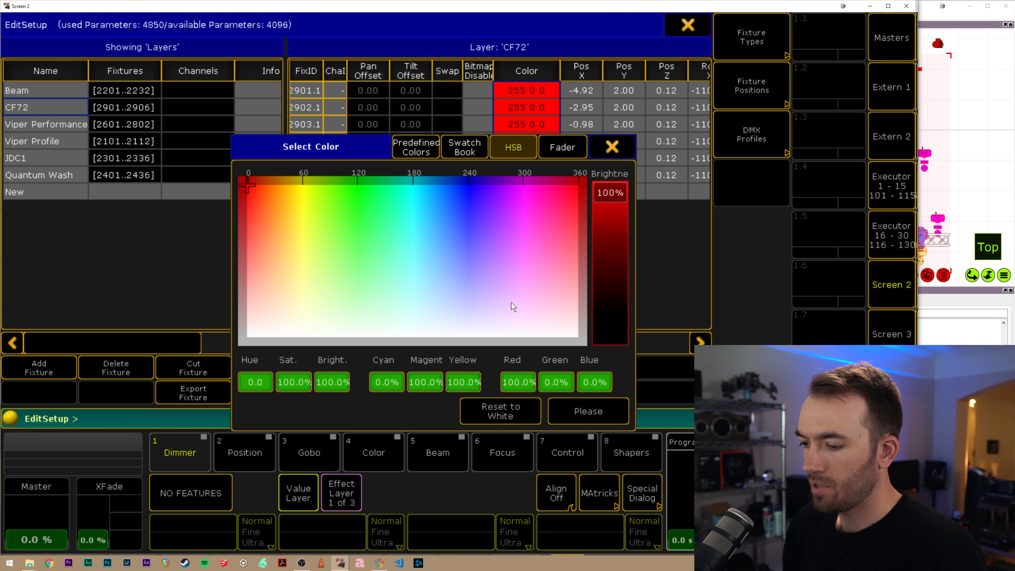
pyautogui.click(516, 416)
pyautogui.click(574, 413)
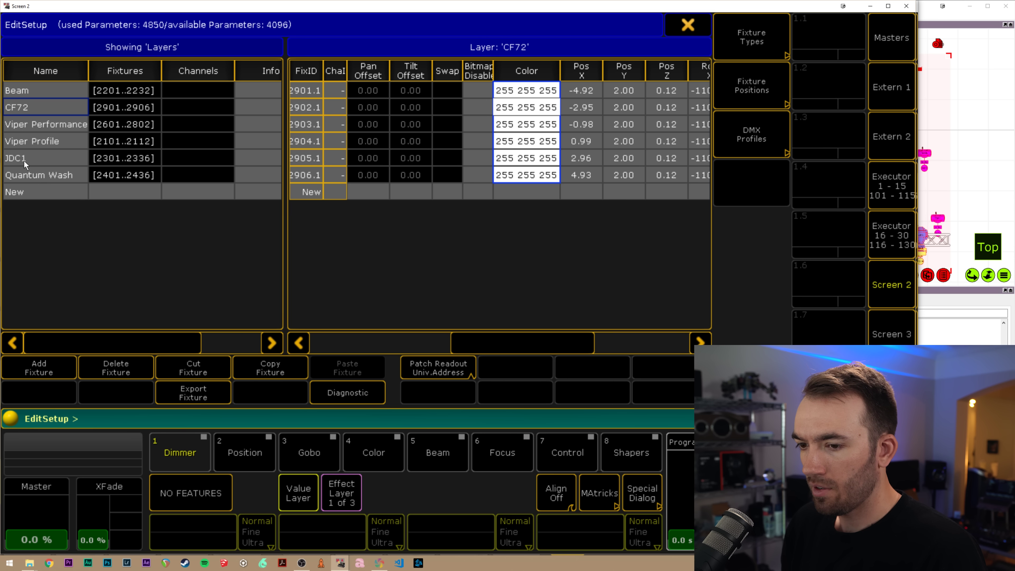
# - Reset the color of all fixtures in the Viper Performance layer to white
pyautogui.click(25, 128)
pyautogui.click(537, 103)
pyautogui.click(536, 103)
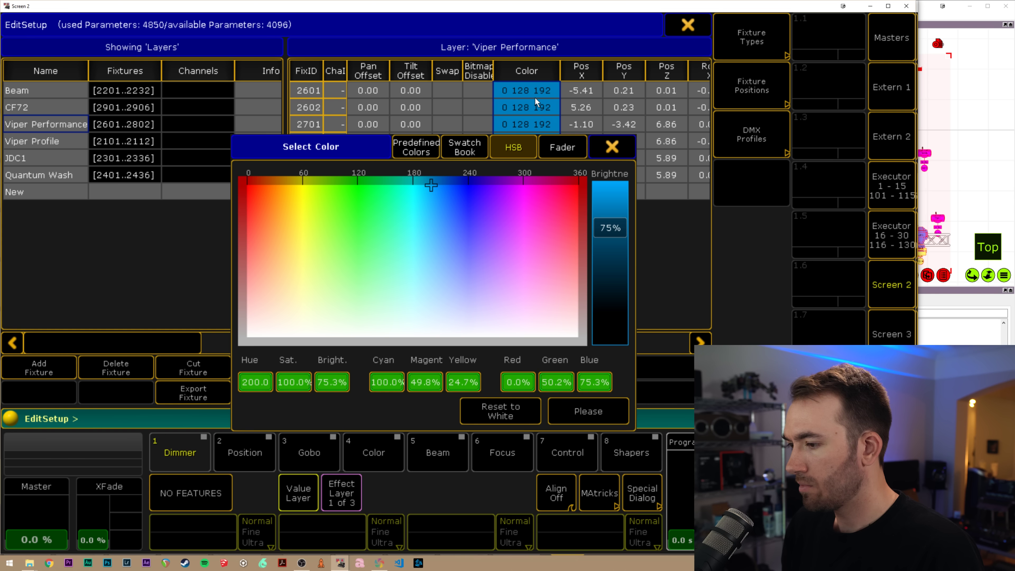
pyautogui.click(496, 418)
pyautogui.click(562, 413)
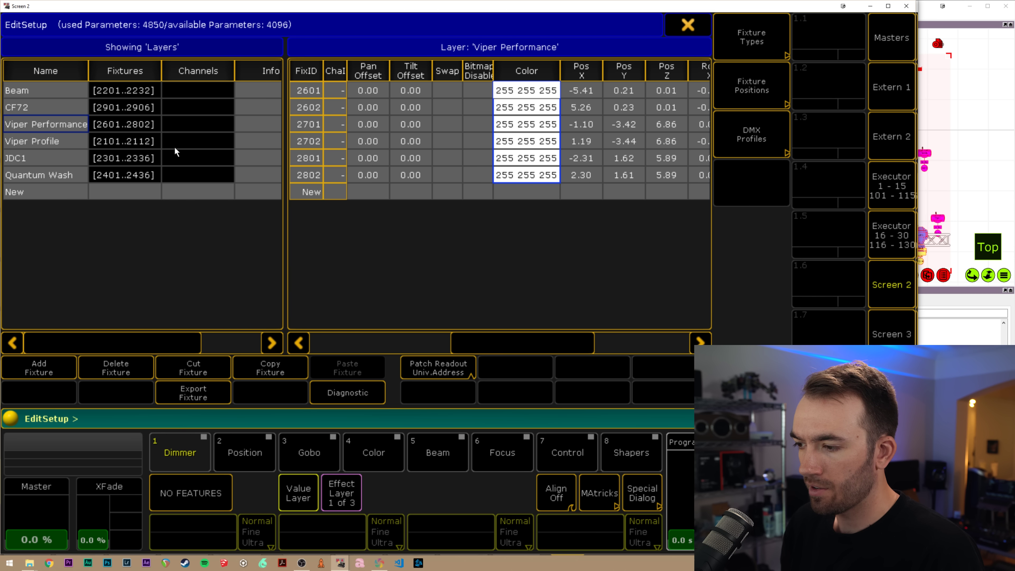
# - Reset the color of all fixtures in the Viper Profile layer to white
pyautogui.click(27, 146)
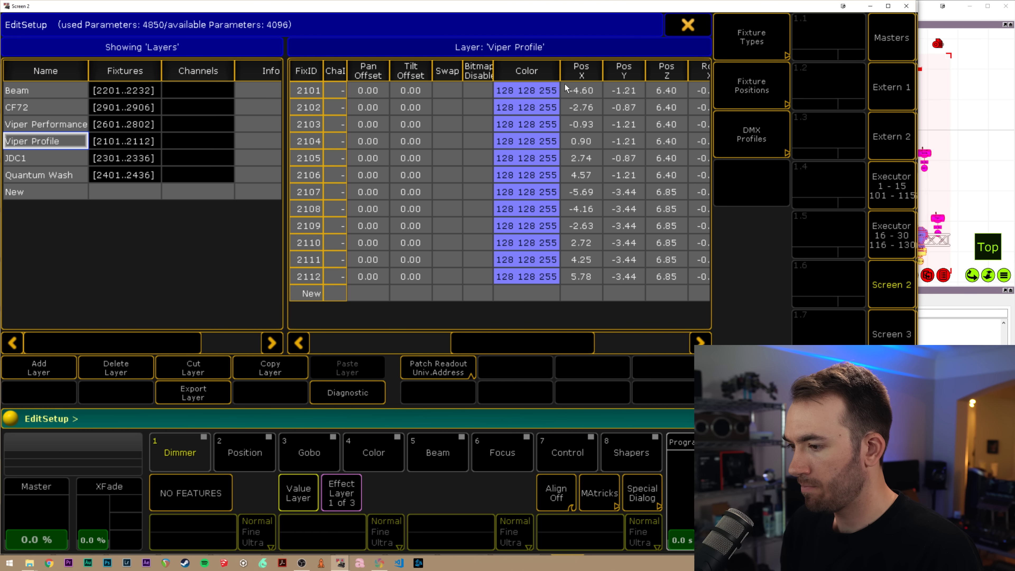
pyautogui.click(543, 89)
pyautogui.click(540, 105)
pyautogui.click(510, 412)
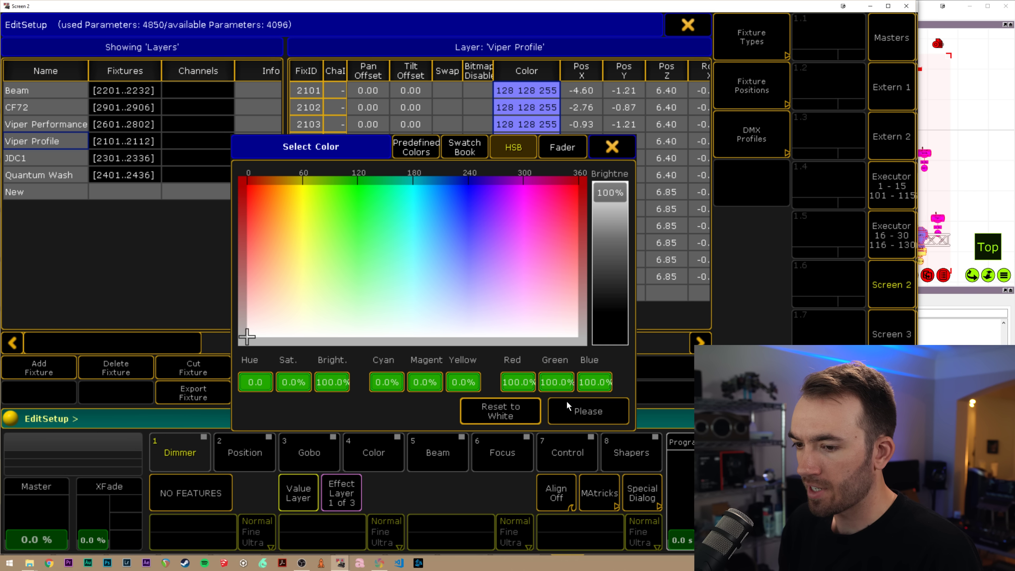
pyautogui.click(571, 410)
# - Reset the color of all fixtures in the JDC1 layer to white
pyautogui.click(34, 158)
pyautogui.click(551, 106)
pyautogui.click(551, 105)
pyautogui.click(500, 416)
pyautogui.click(568, 414)
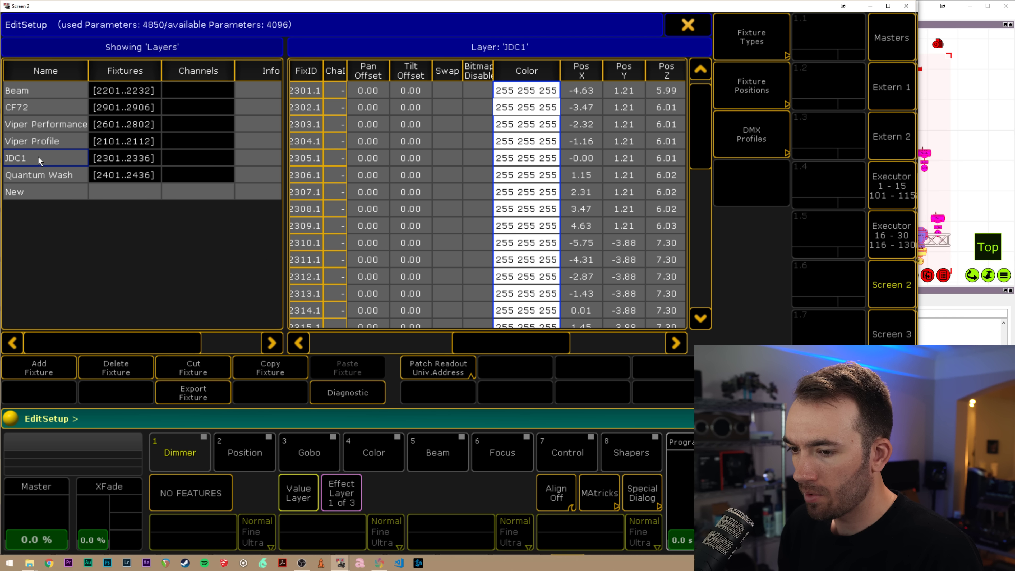
# - Reset the color of all fixtures in the Quantum Wash layer to white
pyautogui.click(36, 177)
pyautogui.click(537, 107)
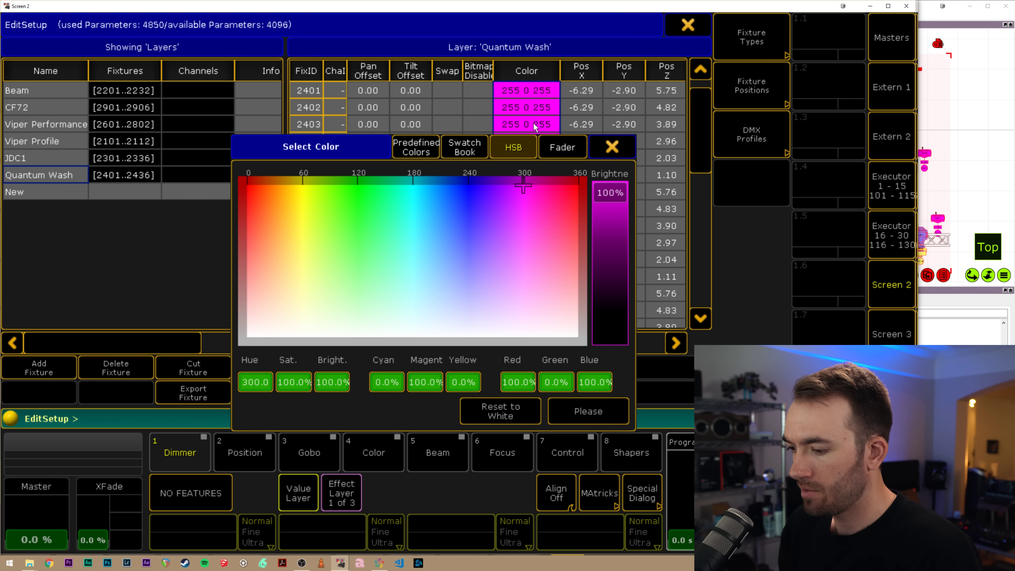
pyautogui.click(501, 408)
pyautogui.click(560, 412)
# - Save the patch changes on leaving the fixture schedule, and close Setup
pyautogui.click(687, 26)
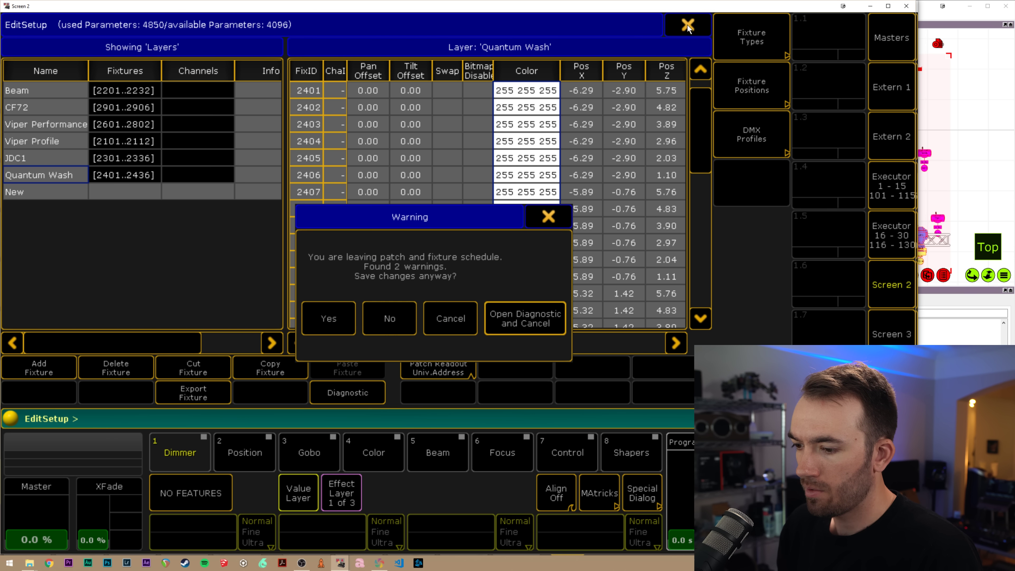
pyautogui.click(329, 319)
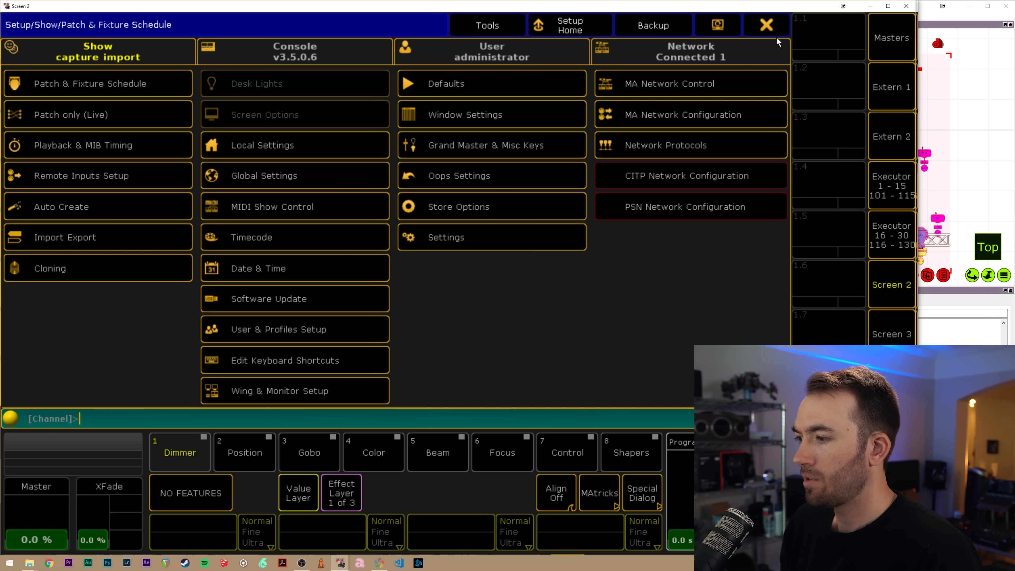
pyautogui.click(774, 30)
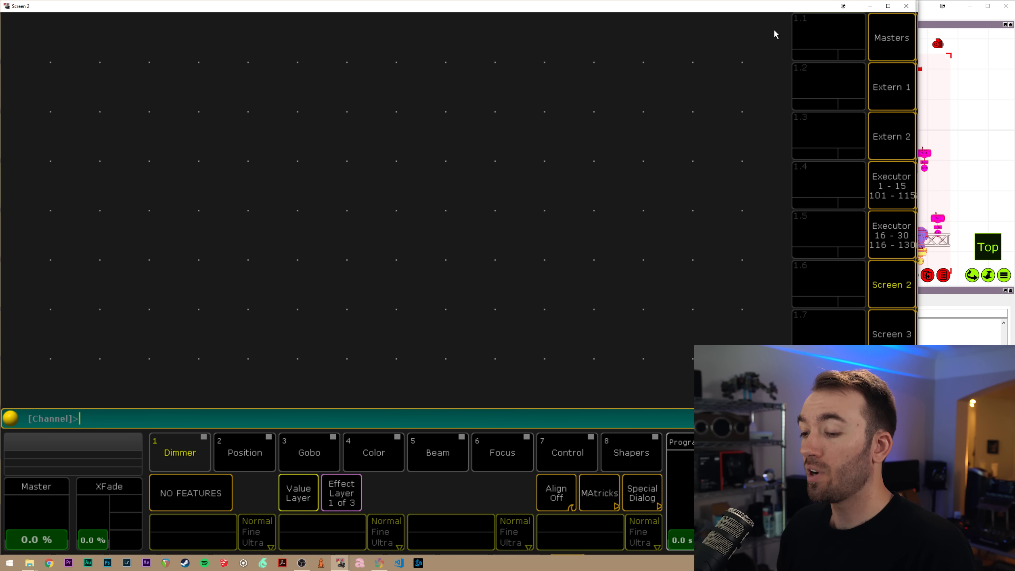
# - Create a Stage window on the empty screen and view the imported fixture layout from the front
pyautogui.click(77, 61)
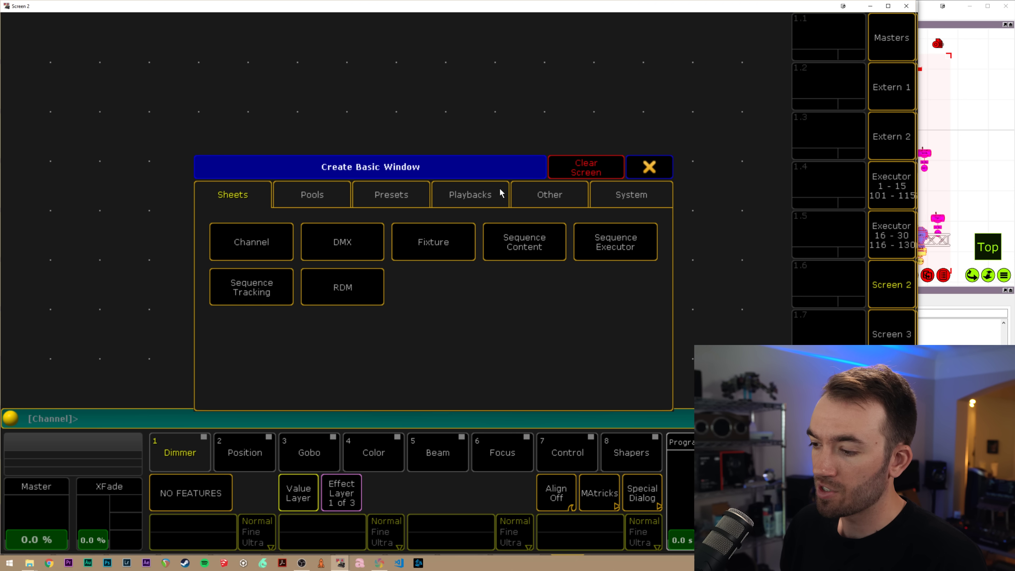
pyautogui.click(520, 194)
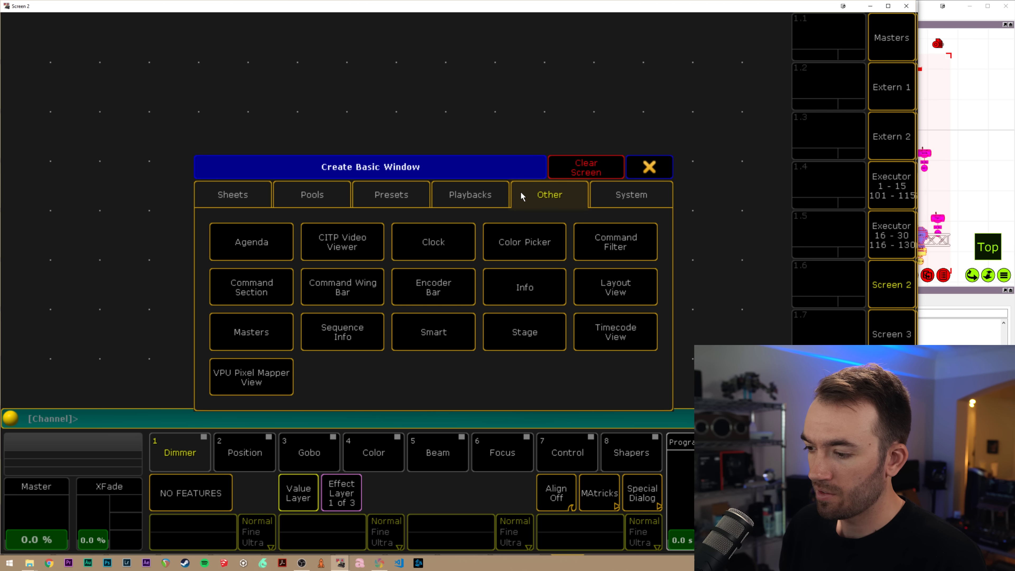
pyautogui.click(533, 324)
pyautogui.moveTo(776, 138); pyautogui.dragTo(770, 130)
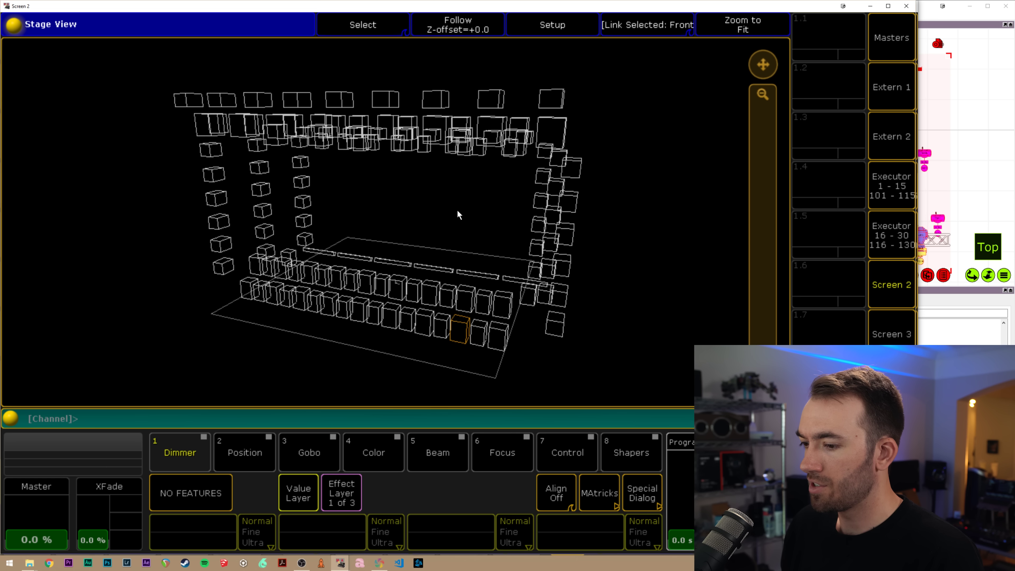
pyautogui.moveTo(430, 220); pyautogui.dragTo(424, 274)
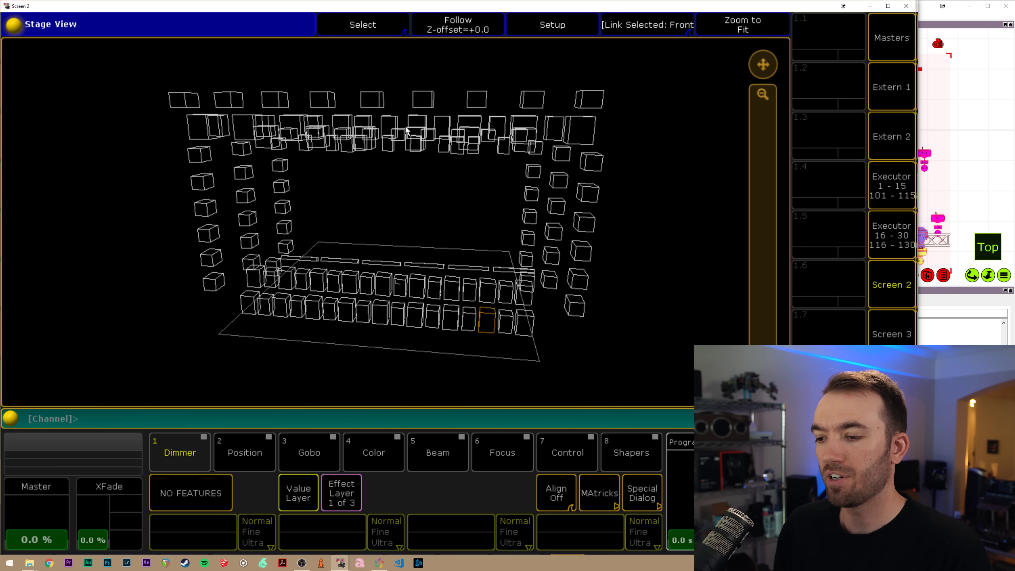
pyautogui.moveTo(318, 220); pyautogui.dragTo(401, 227)
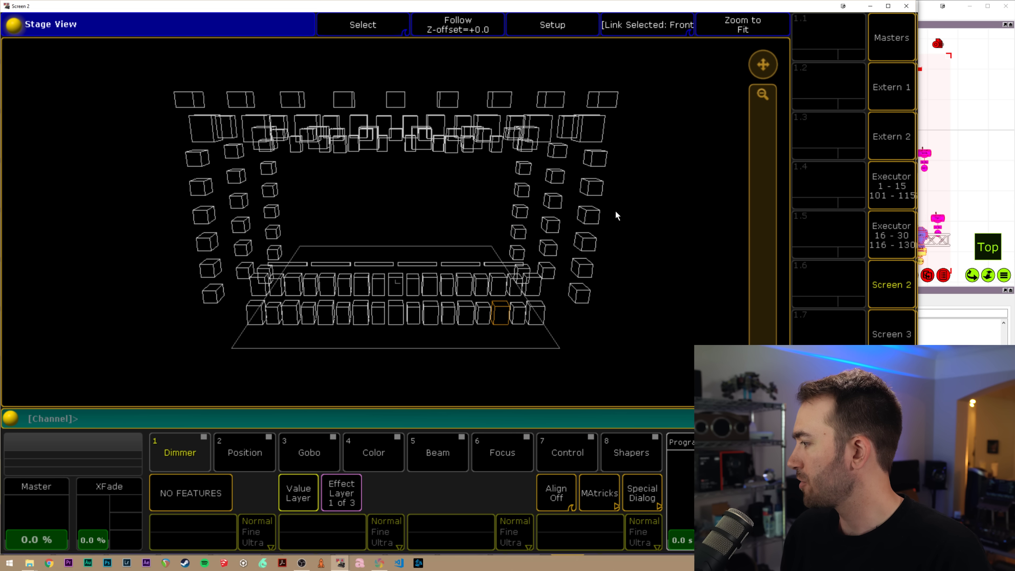